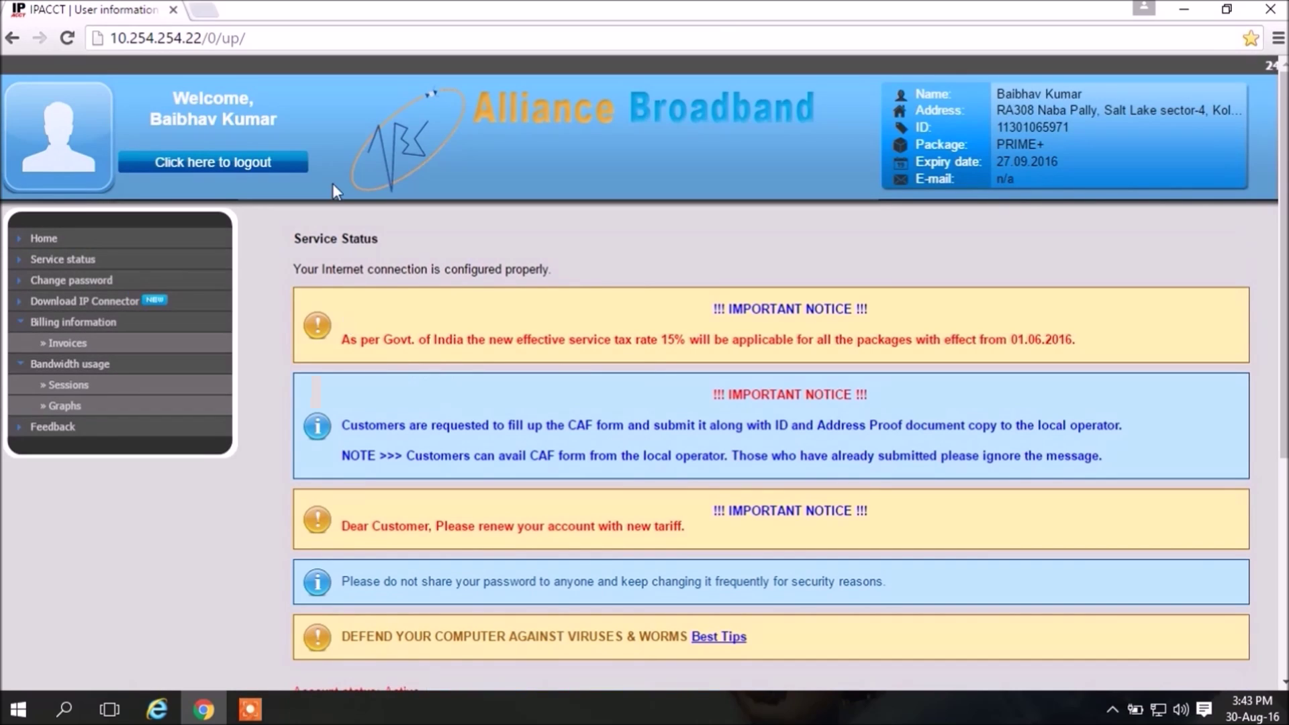
- Open Google India (google.co.in) in a new tab beside the broadband portal
left_click(218, 12)
left_click(482, 76)
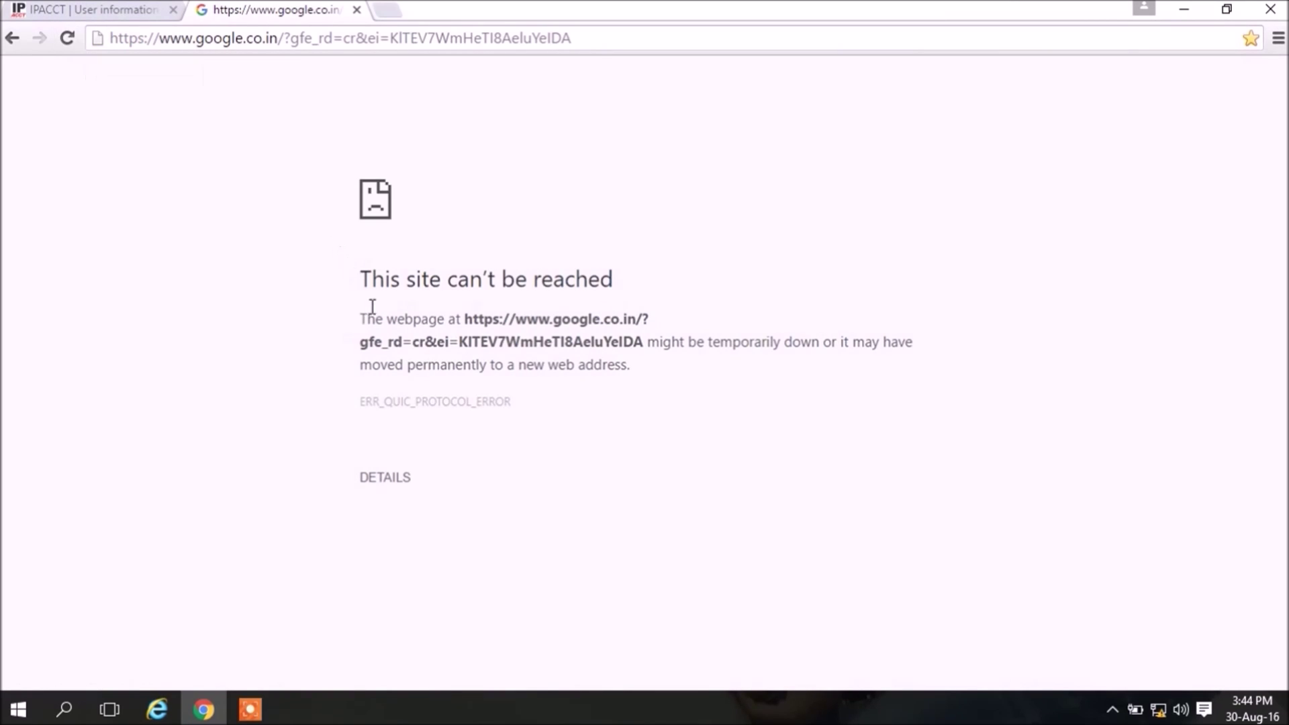
- Highlight Google's ERR_QUIC_PROTOCOL_ERROR 'This site can't be reached' heading, then bring up the tray network options
left_click_drag(360, 278, 625, 290)
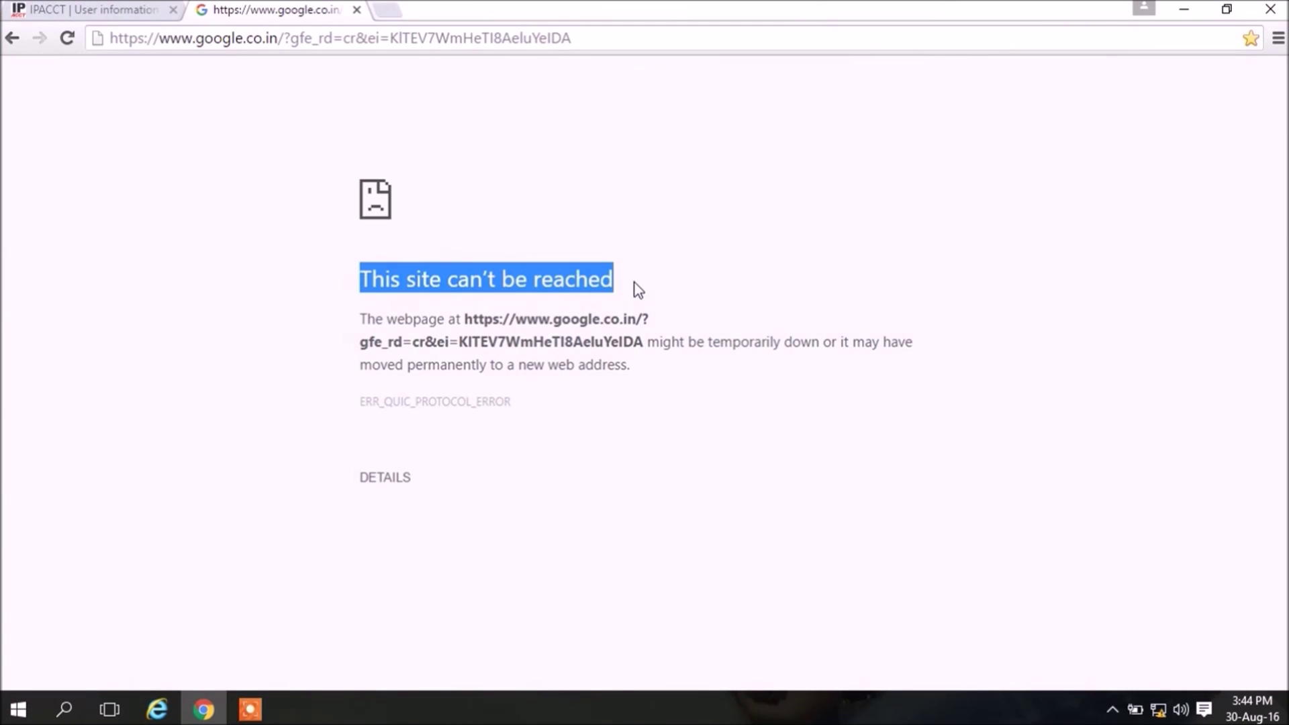
right_click(1159, 711)
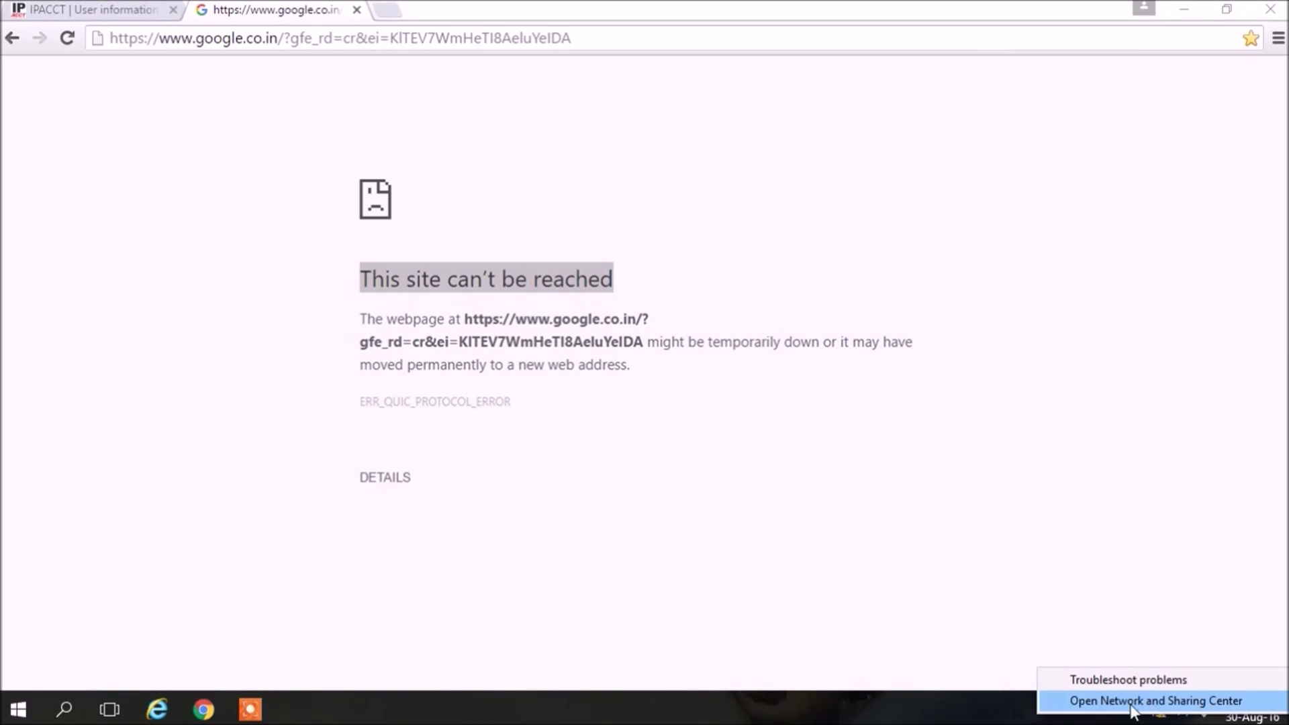
- Open the Ethernet adapter's IPv4 properties, showing static IP 172.18.106.108 and gateway 172.18.106.1
left_click(1133, 701)
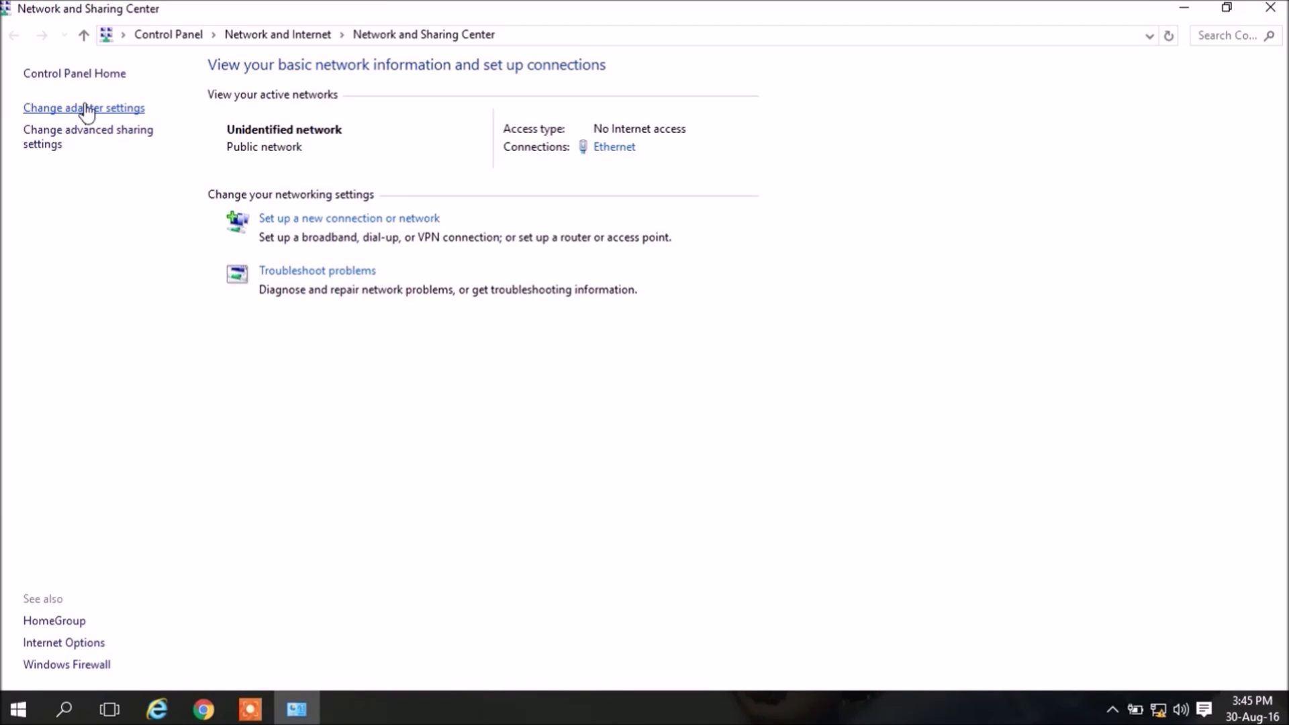
left_click(92, 110)
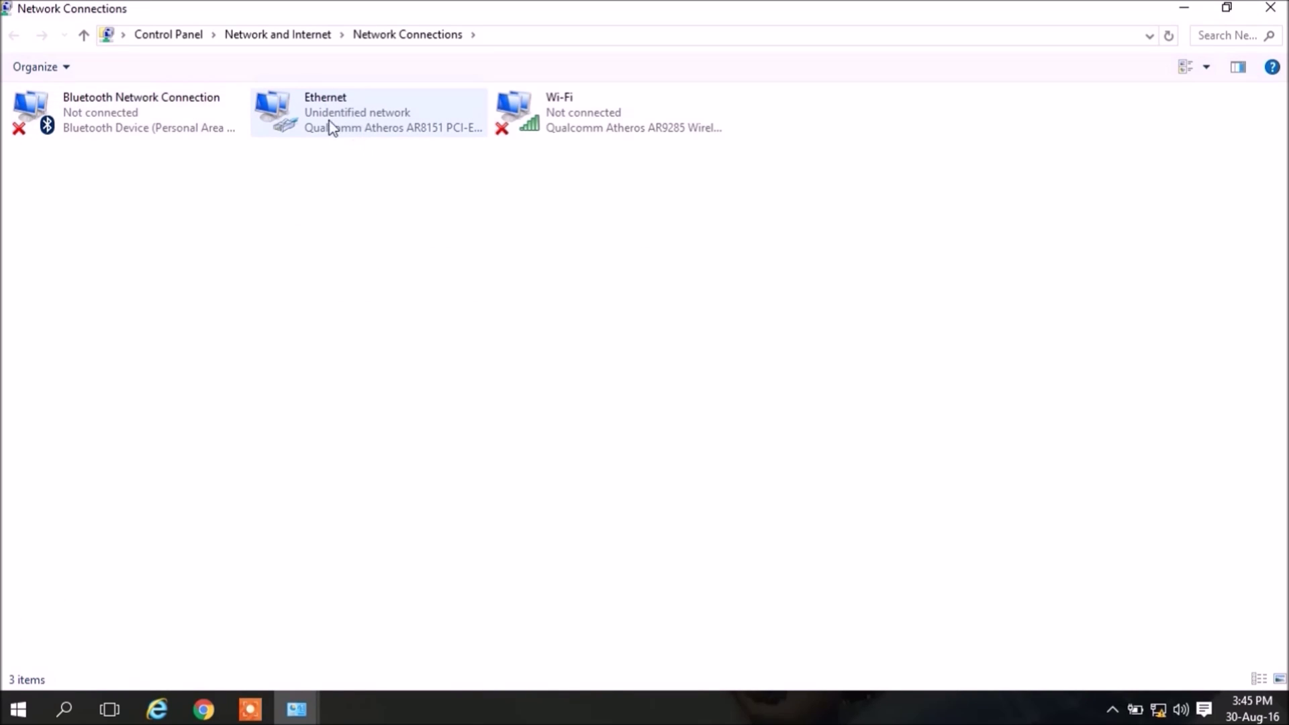
left_click(345, 121)
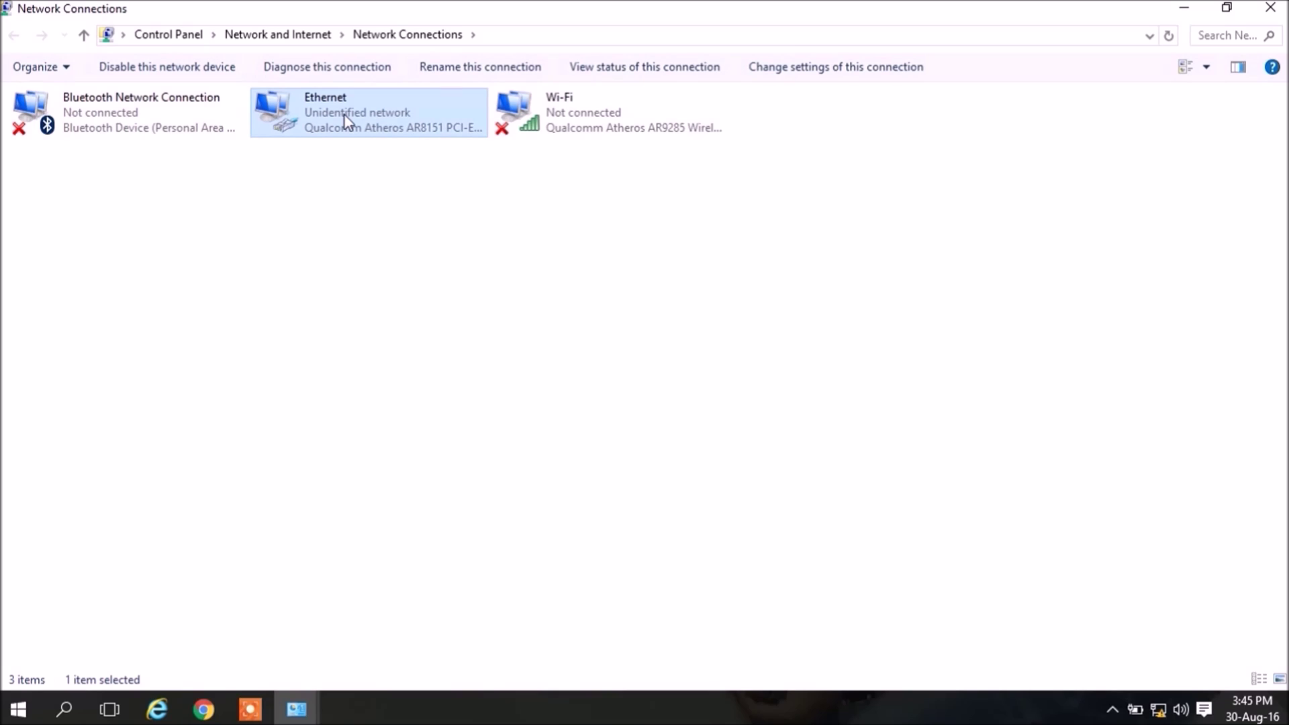
right_click(345, 115)
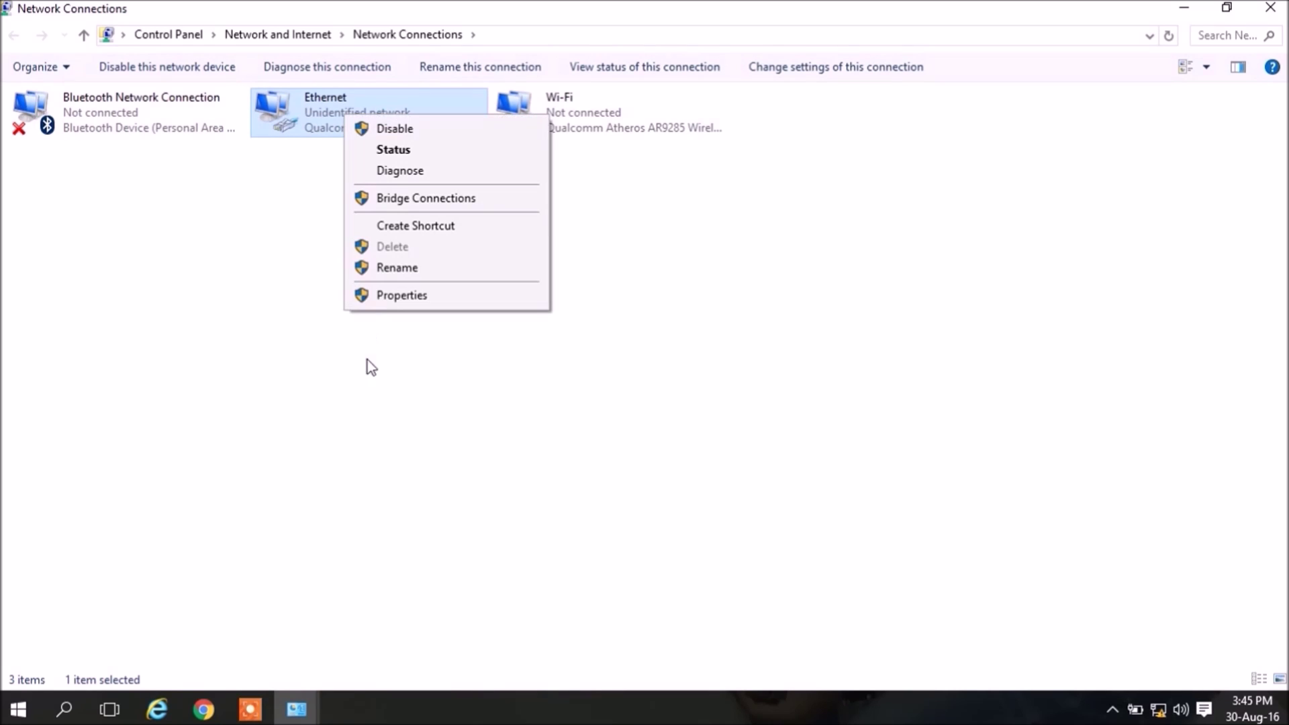
left_click(401, 297)
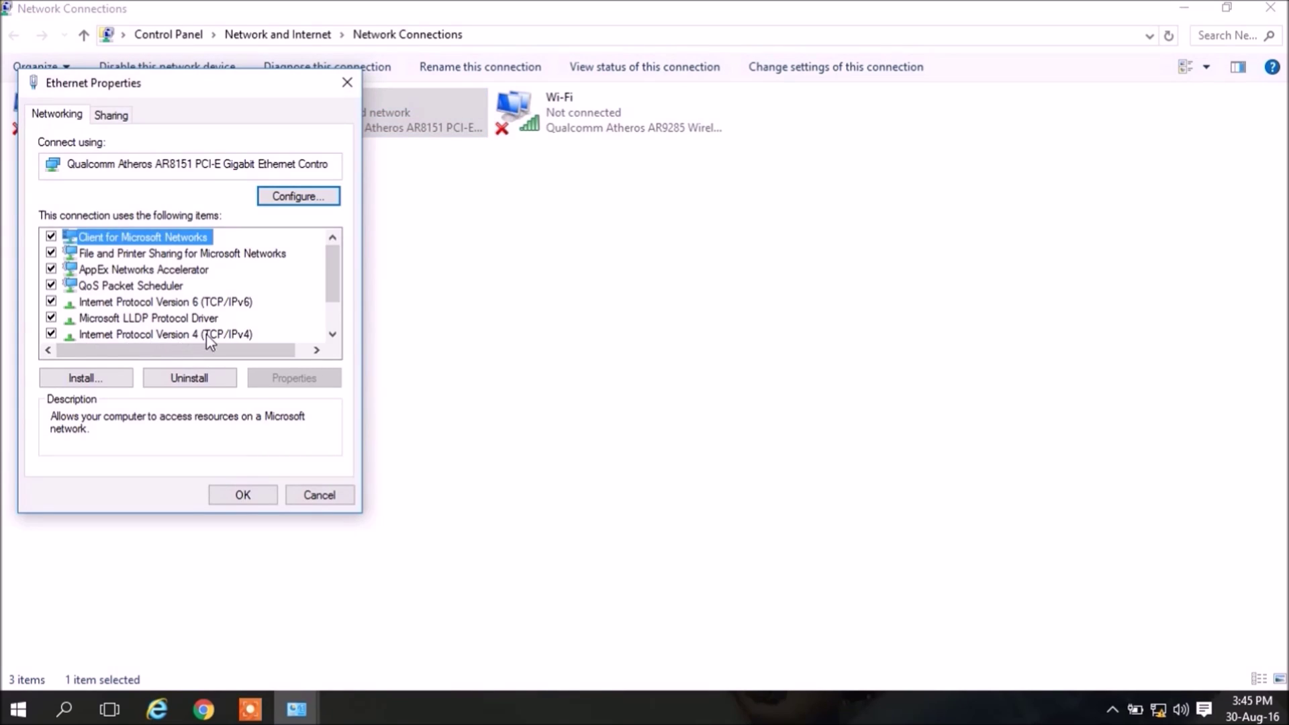
left_click(219, 334)
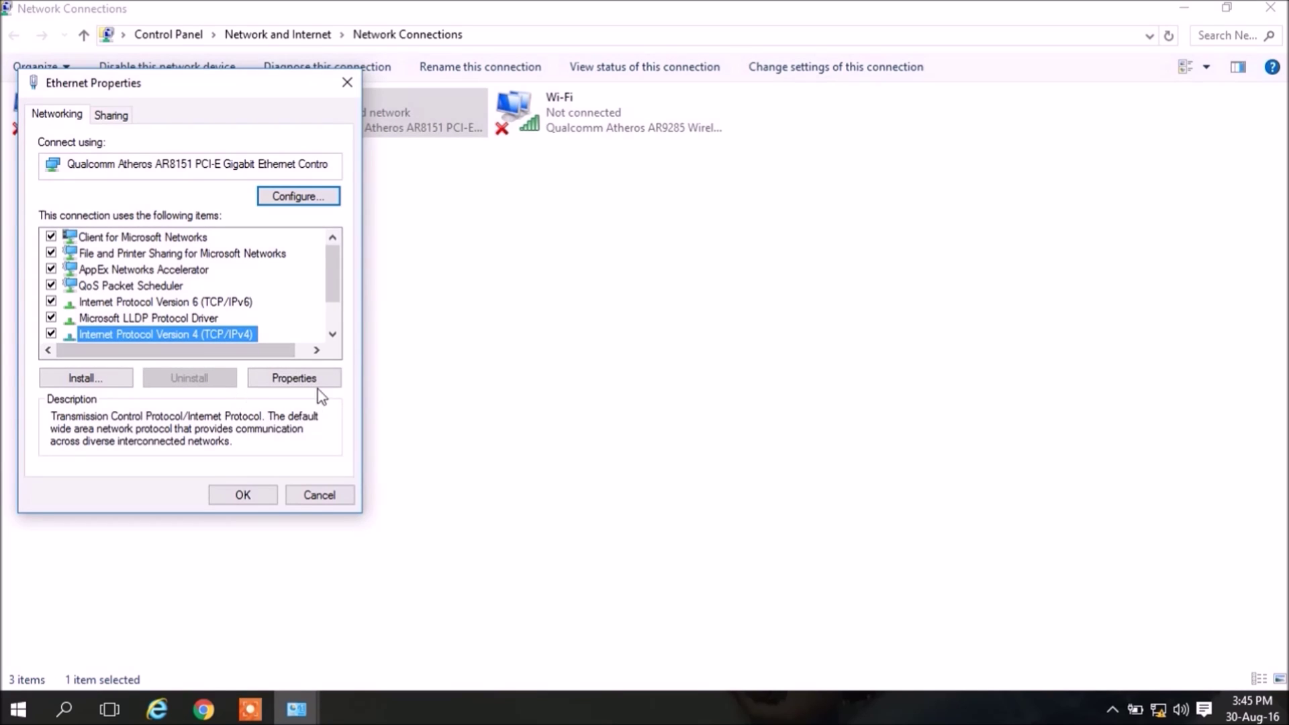
left_click(306, 380)
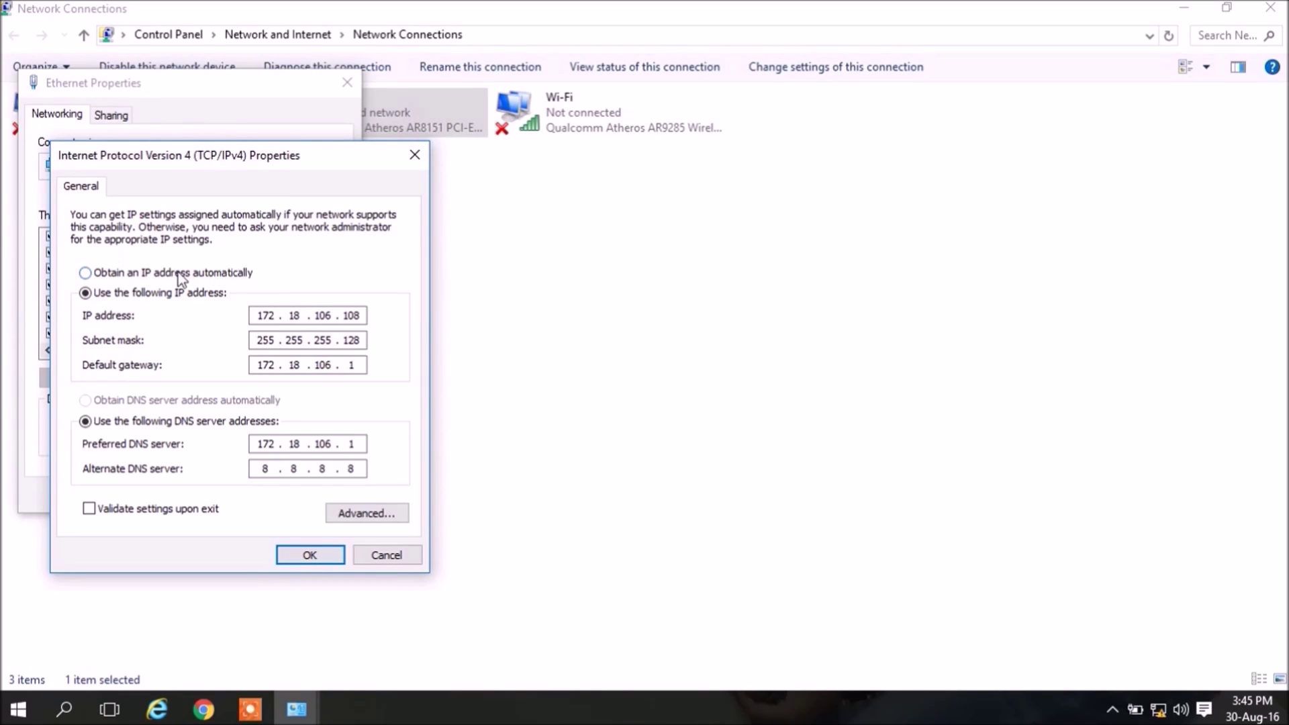
- Switch Ethernet IPv4 to obtain the IP address and DNS servers automatically, and apply
left_click(92, 275)
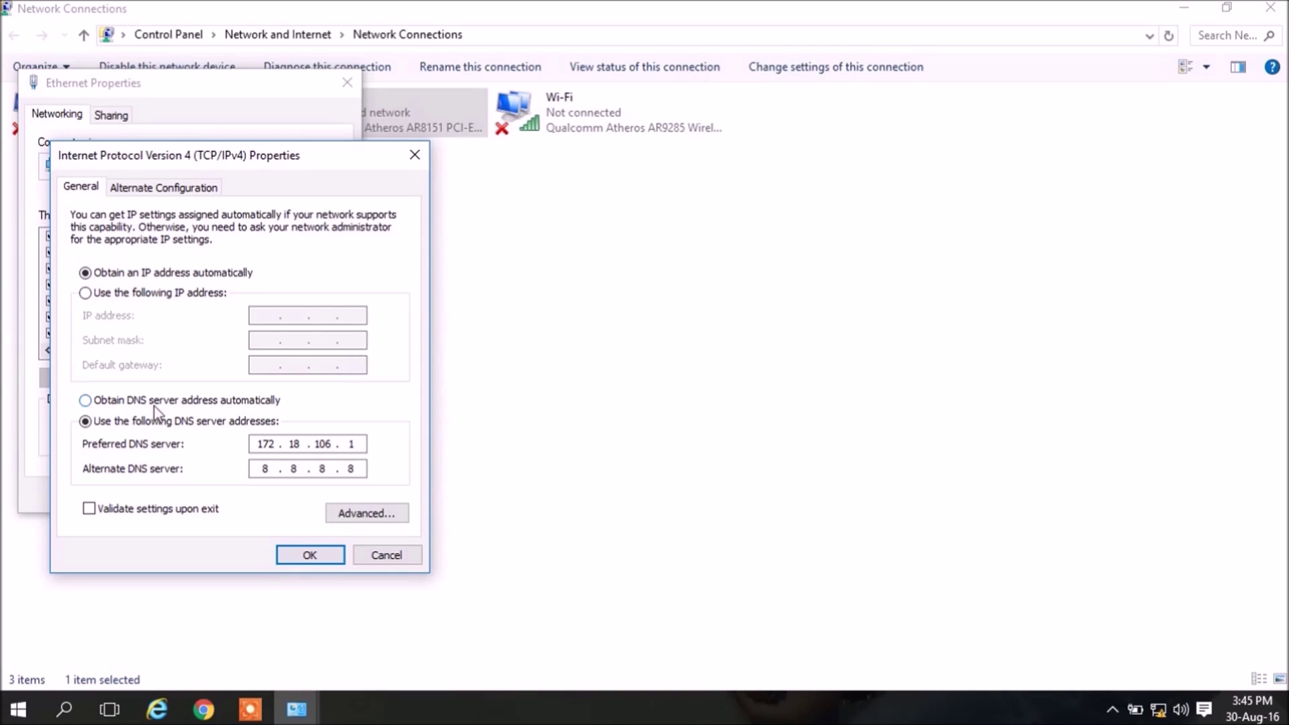
left_click(85, 401)
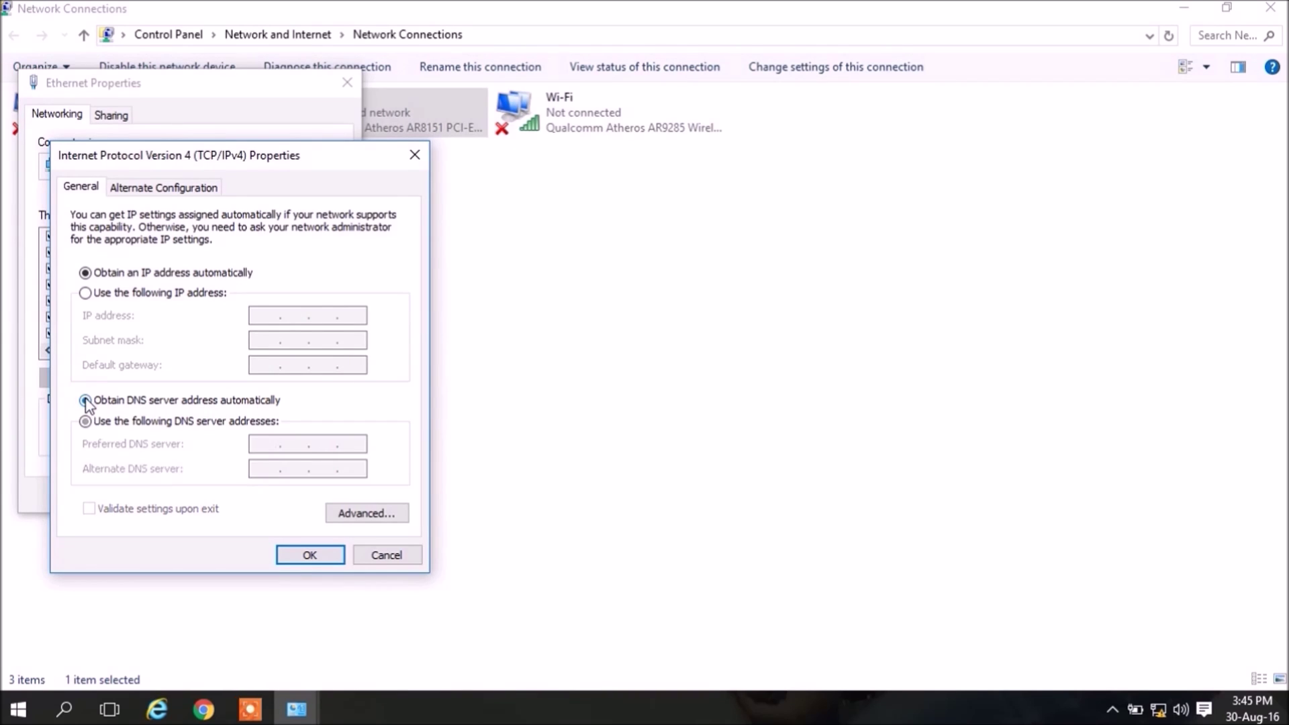
left_click(311, 556)
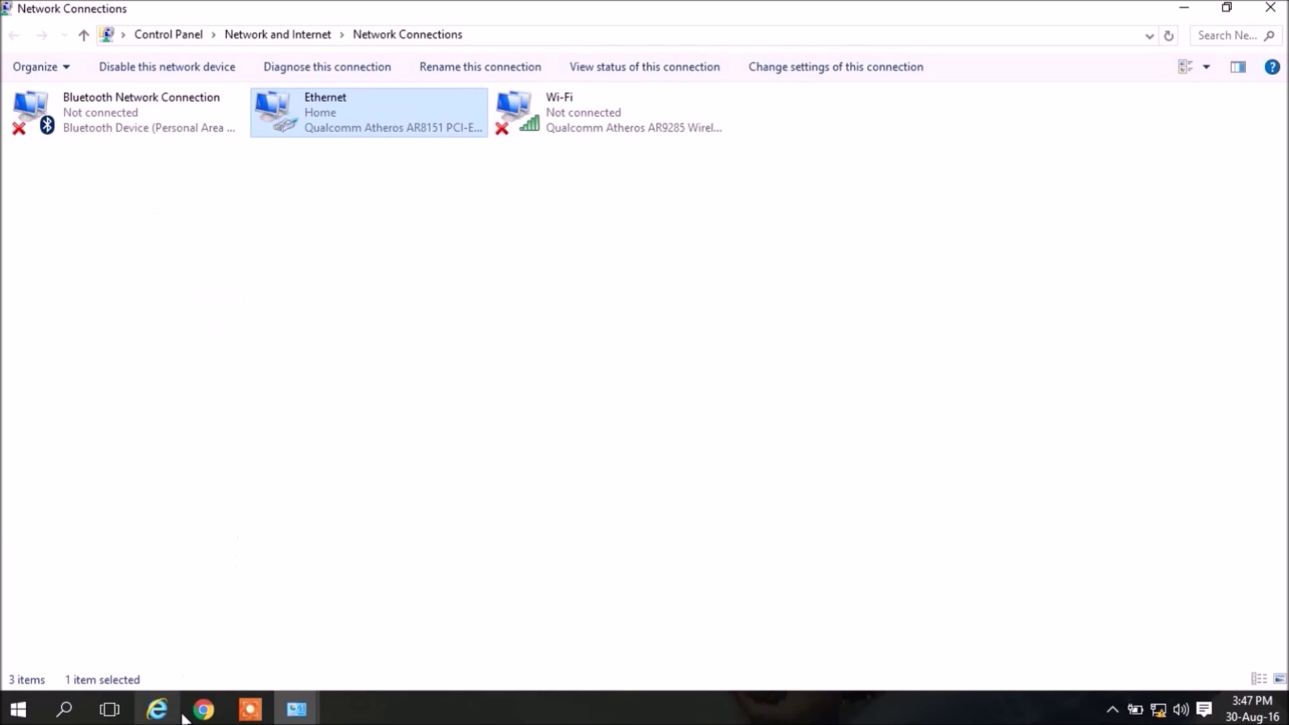
- Load the router's setup wizard at 192.168.0.1 in Chrome
left_click(203, 709)
type("19")
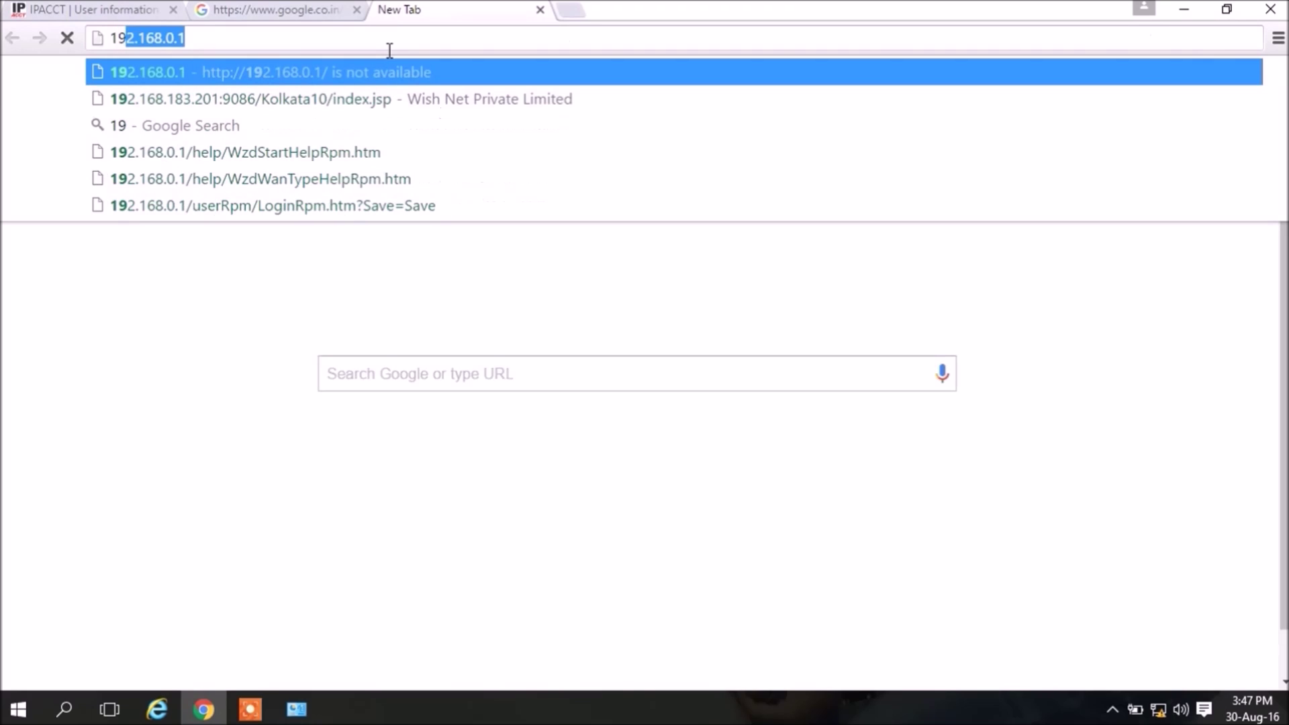
type("2.168")
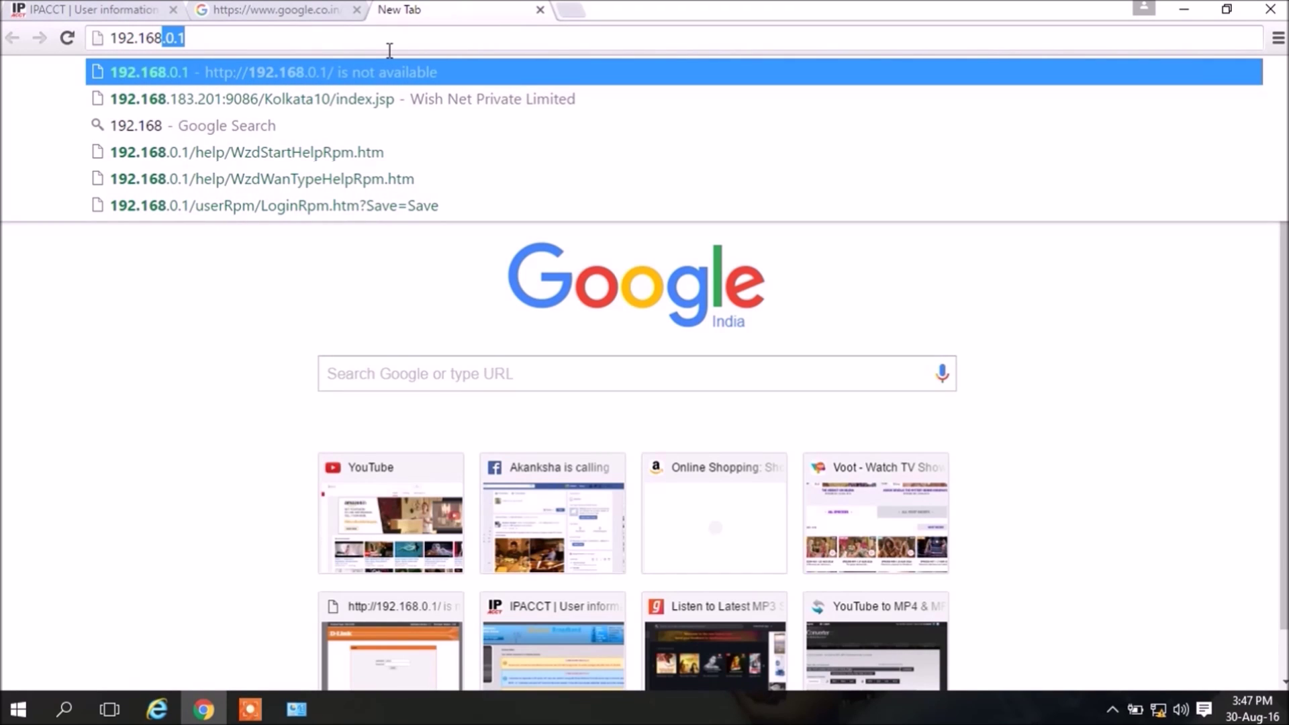
type(".0.1")
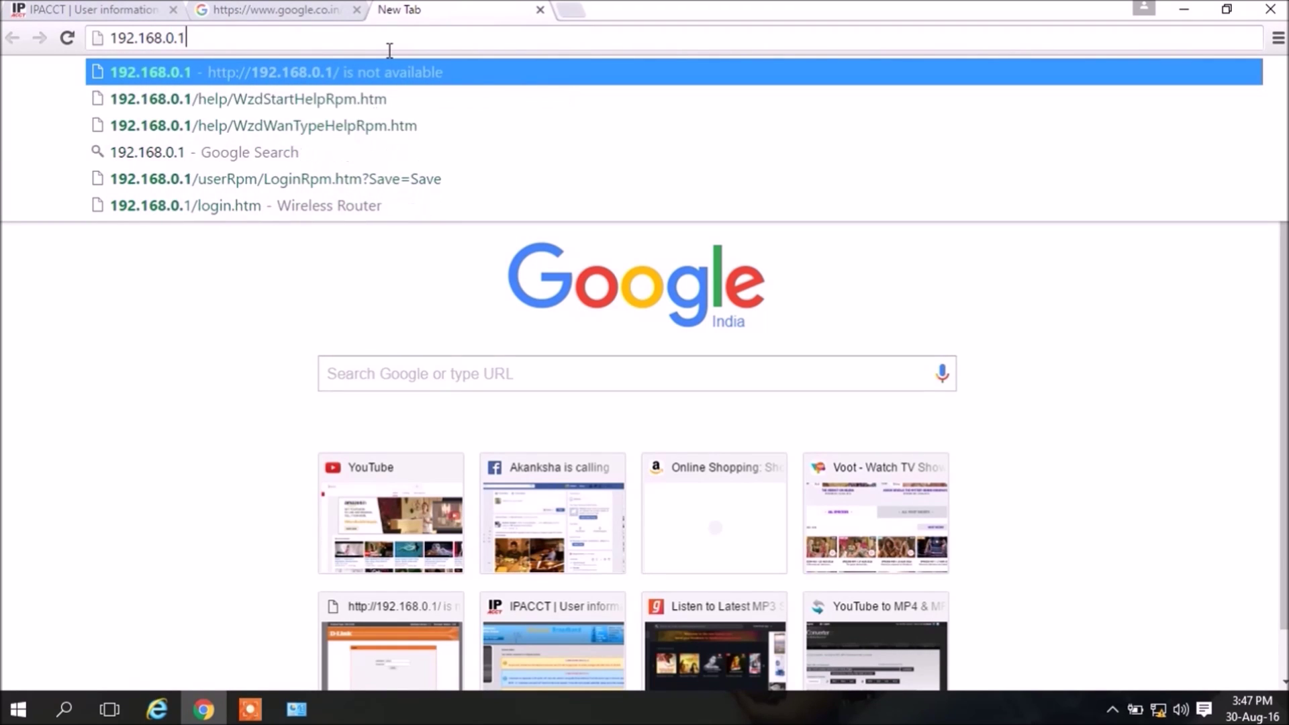
key("Return")
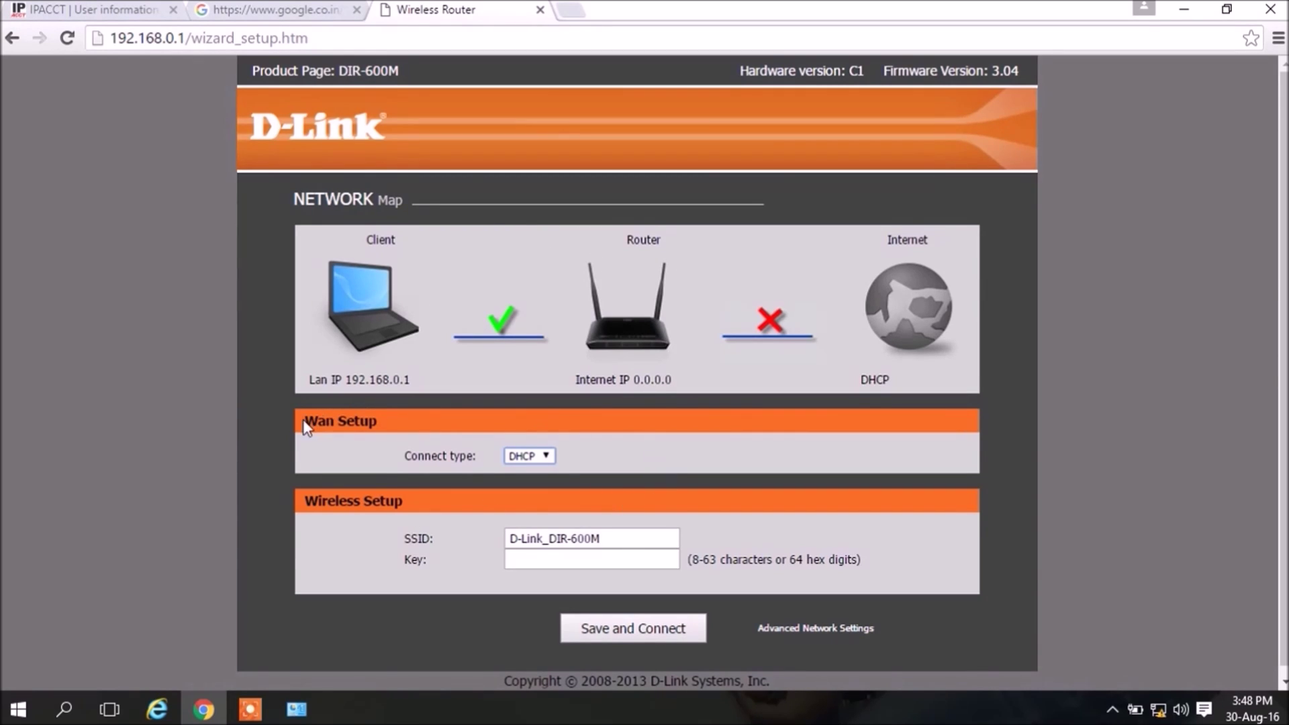
- Change the wizard's WAN connection type from DHCP to Static
left_click_drag(310, 428, 482, 455)
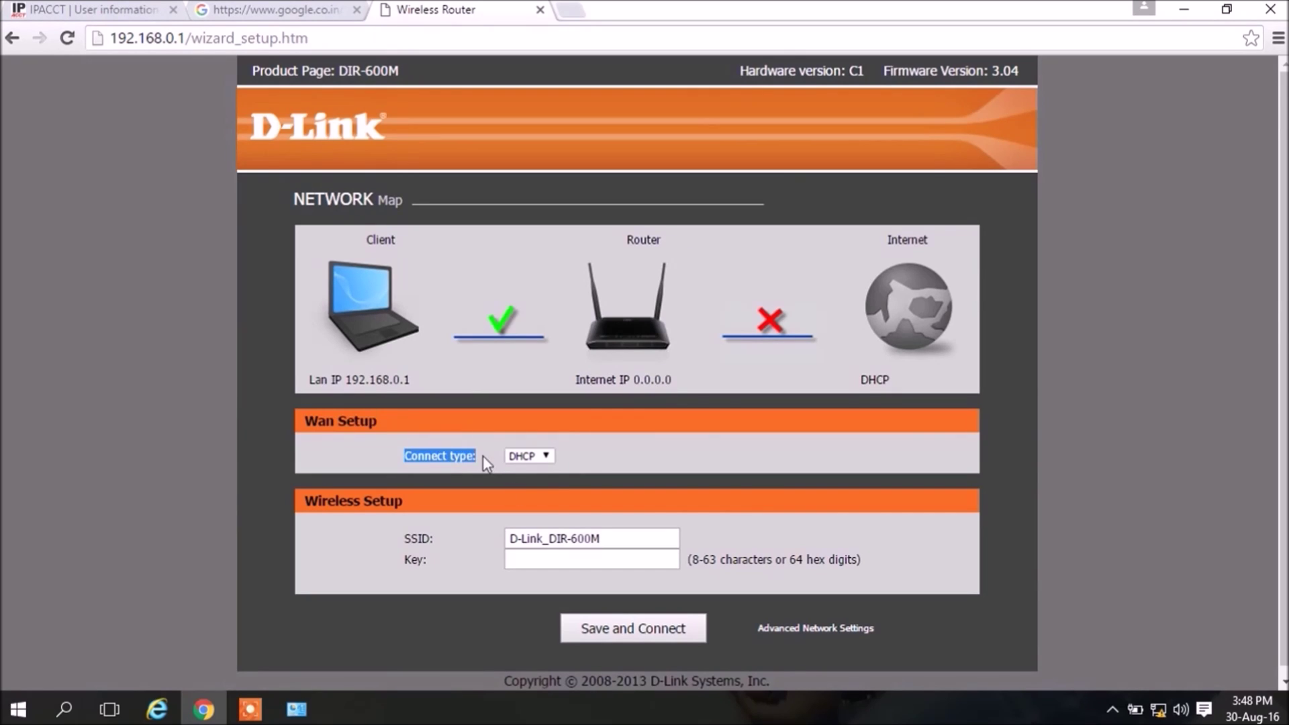
left_click(550, 457)
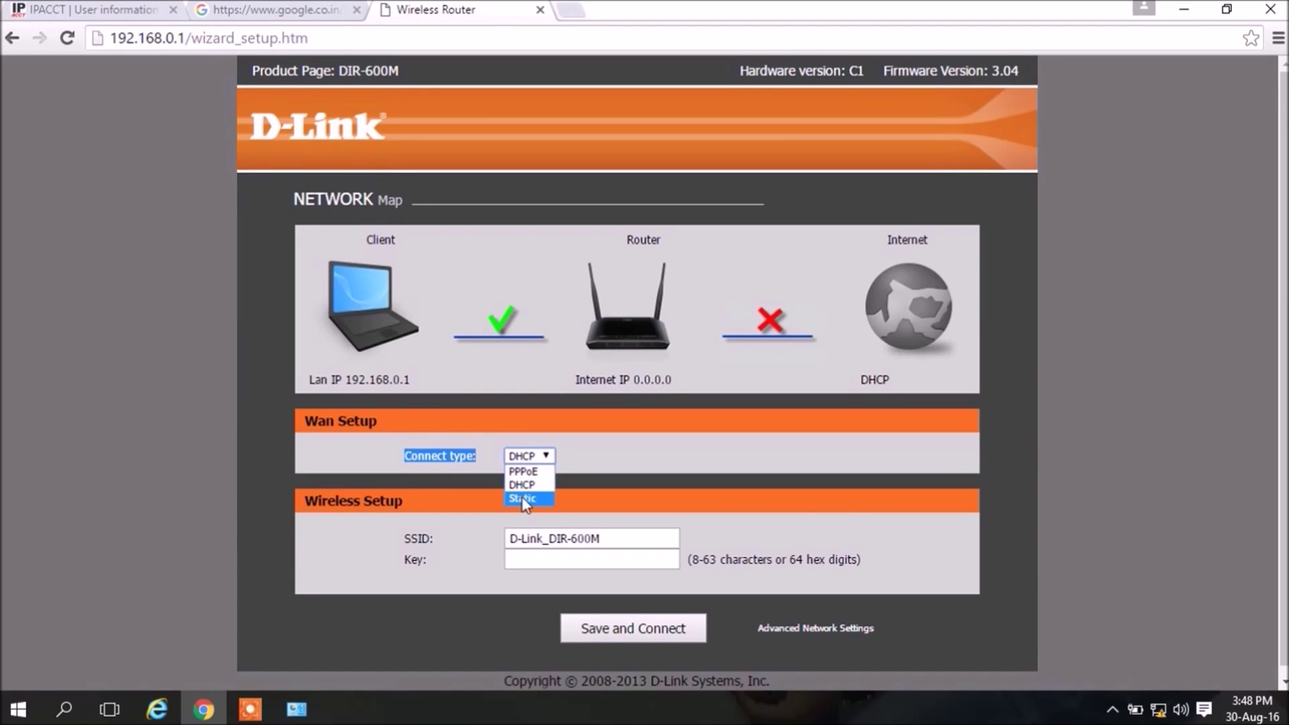
left_click(521, 498)
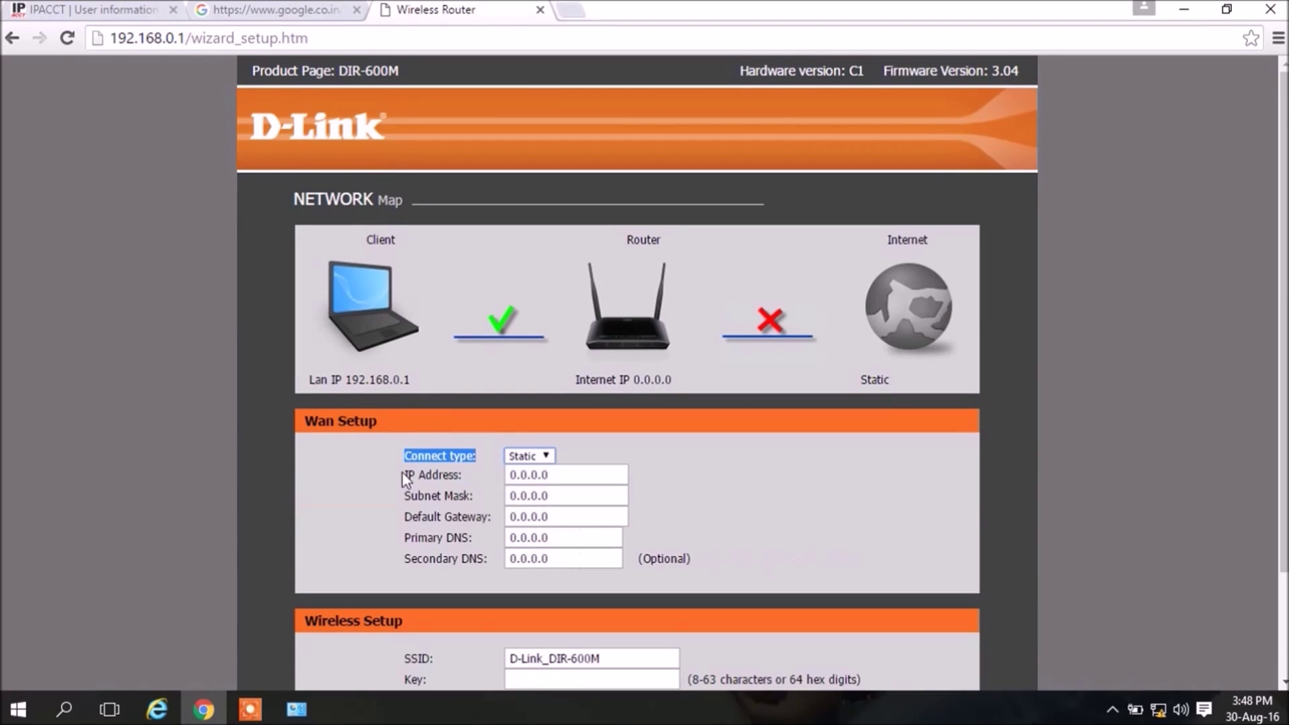
left_click_drag(406, 478, 478, 503)
left_click(414, 505)
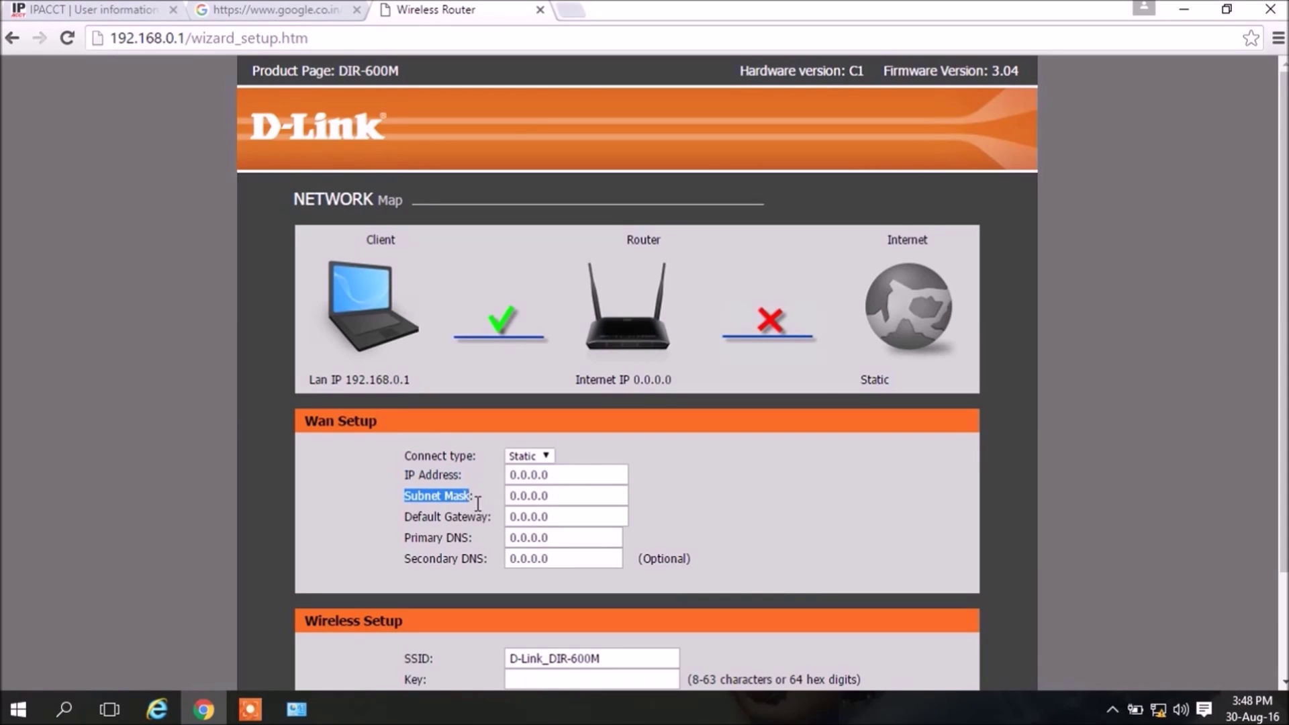
left_click(423, 529)
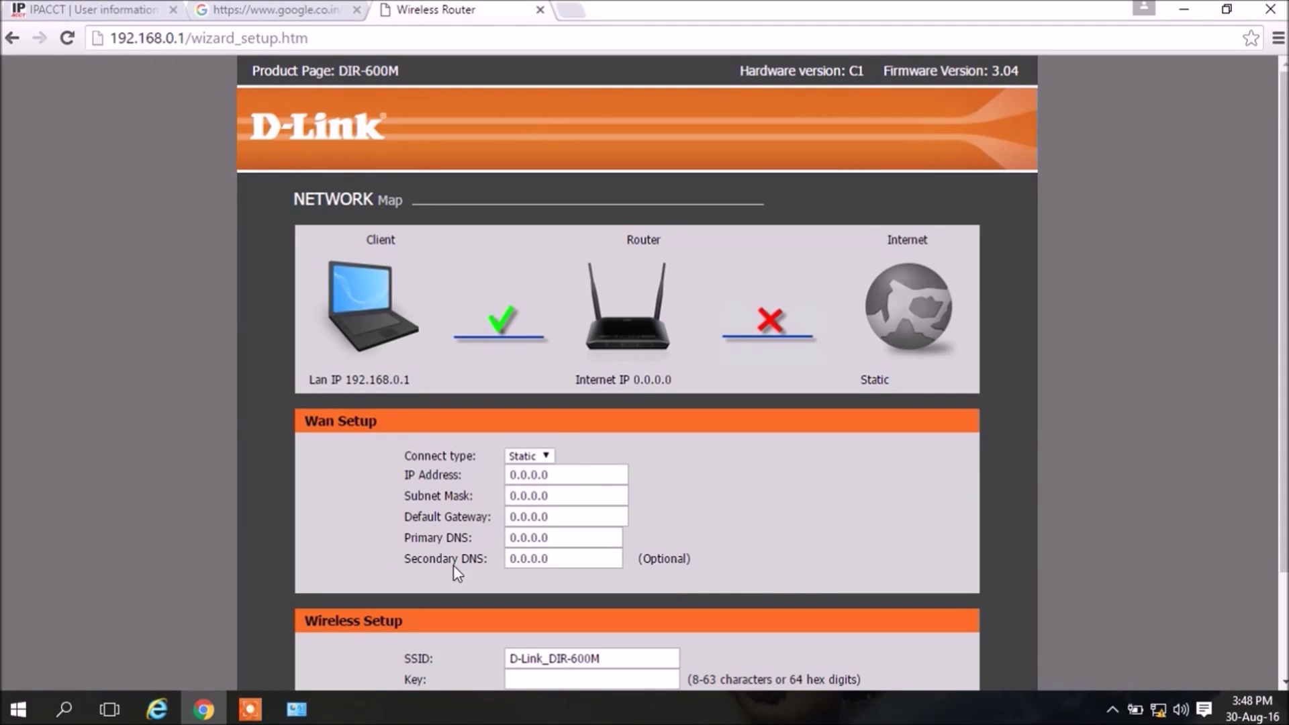
- Fill in static IP 172.18.106.108, subnet mask, gateway 172.18.106.1, and DNS 172.18.106.1 plus 8.8.8.8
left_click(562, 483)
left_click_drag(563, 483, 462, 490)
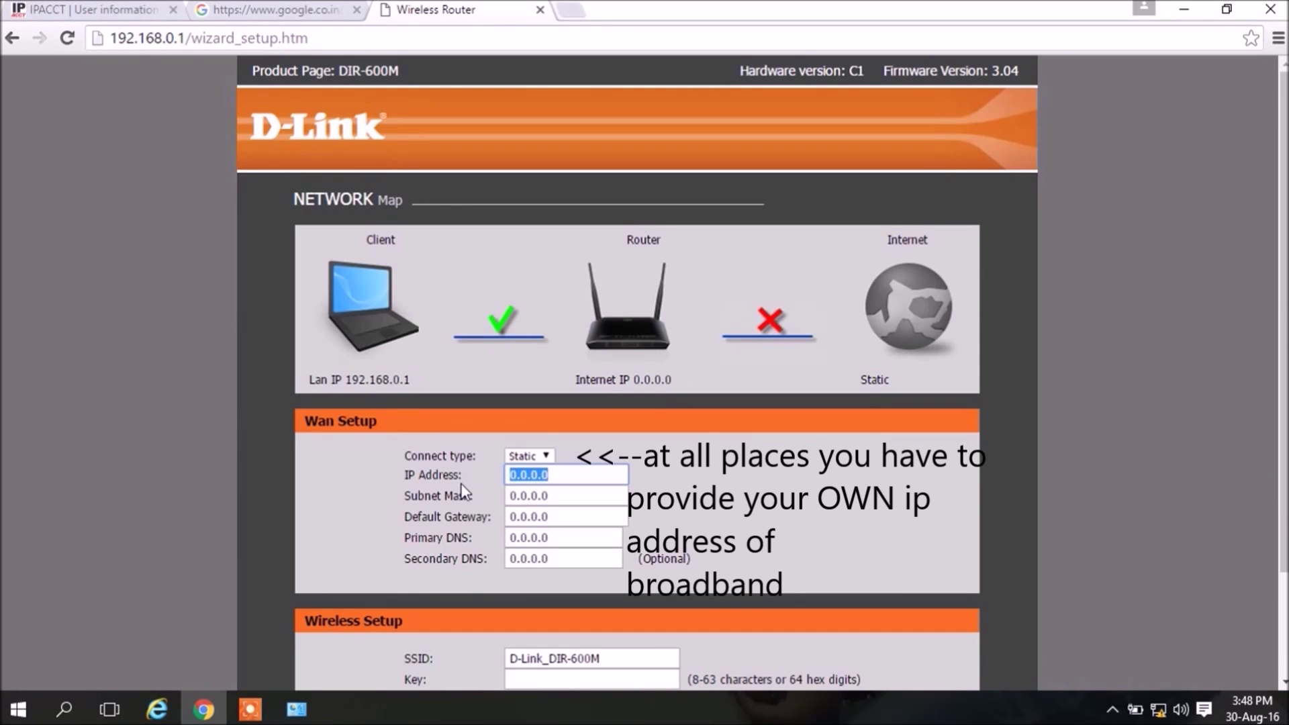
type("172.18.106.108")
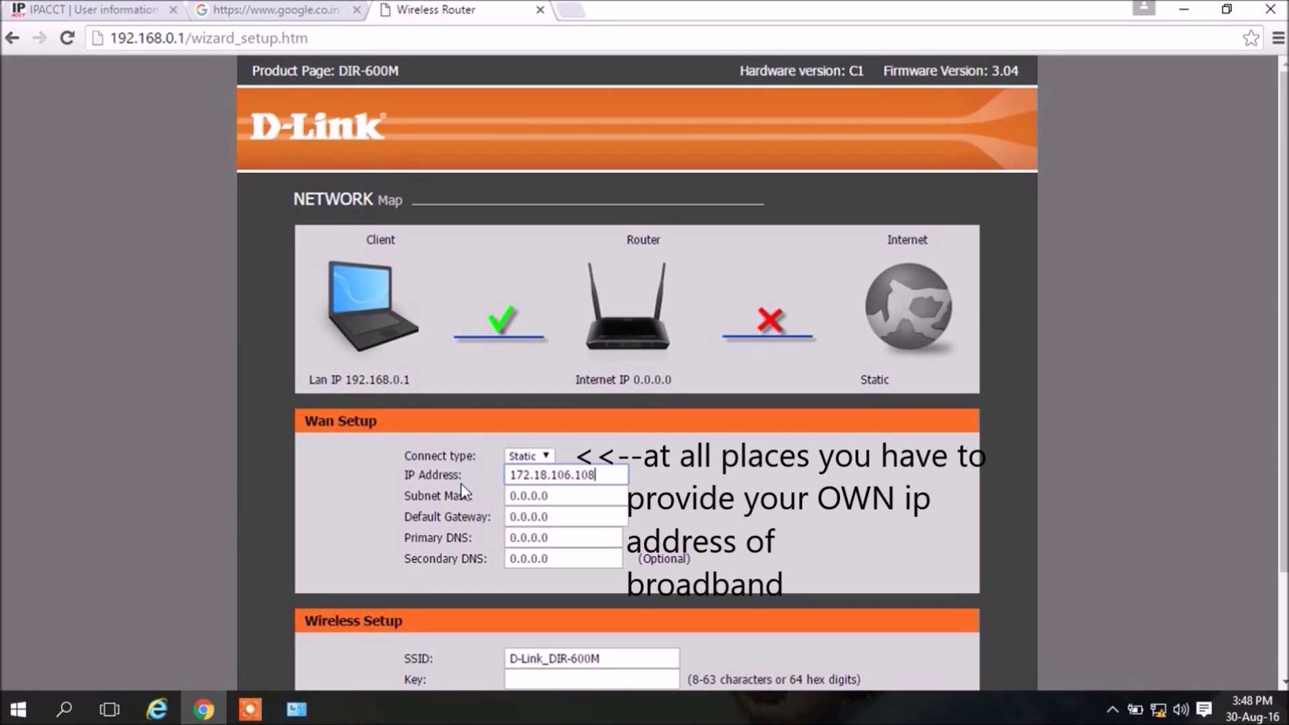
key("Tab")
type("255.255.255.128")
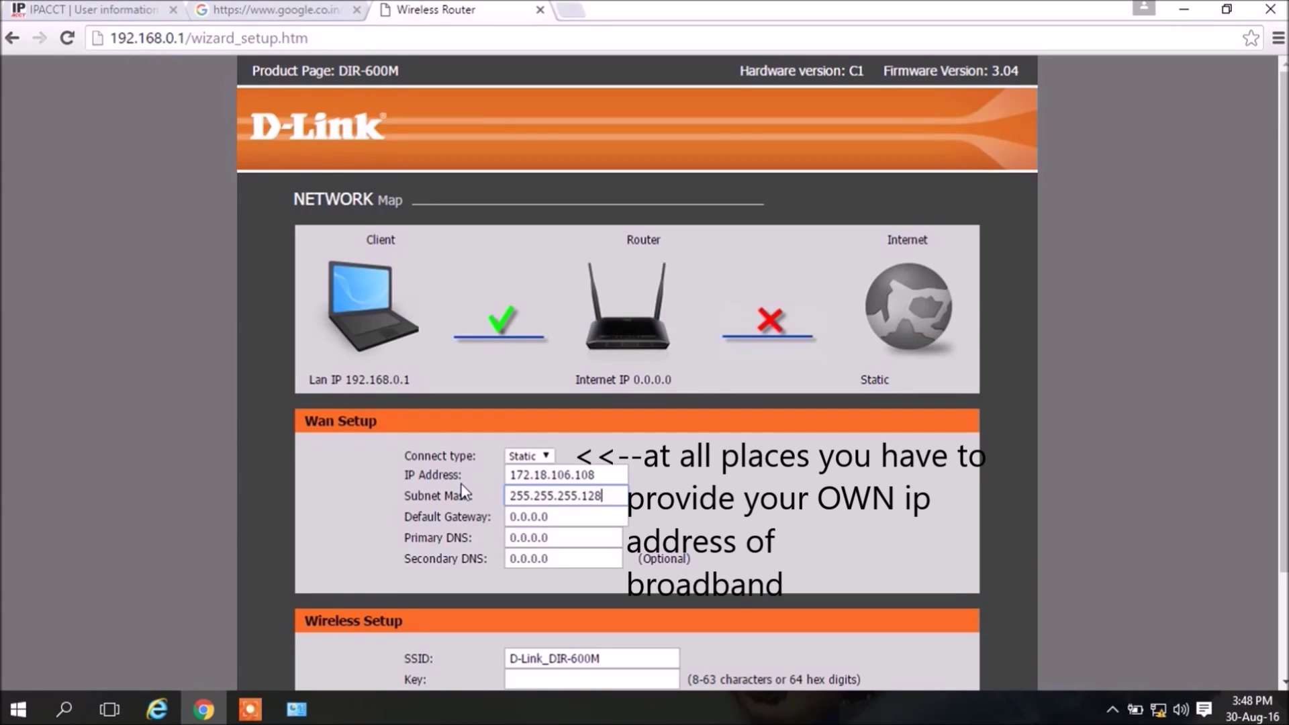
key("Tab")
type("172.18.106.1")
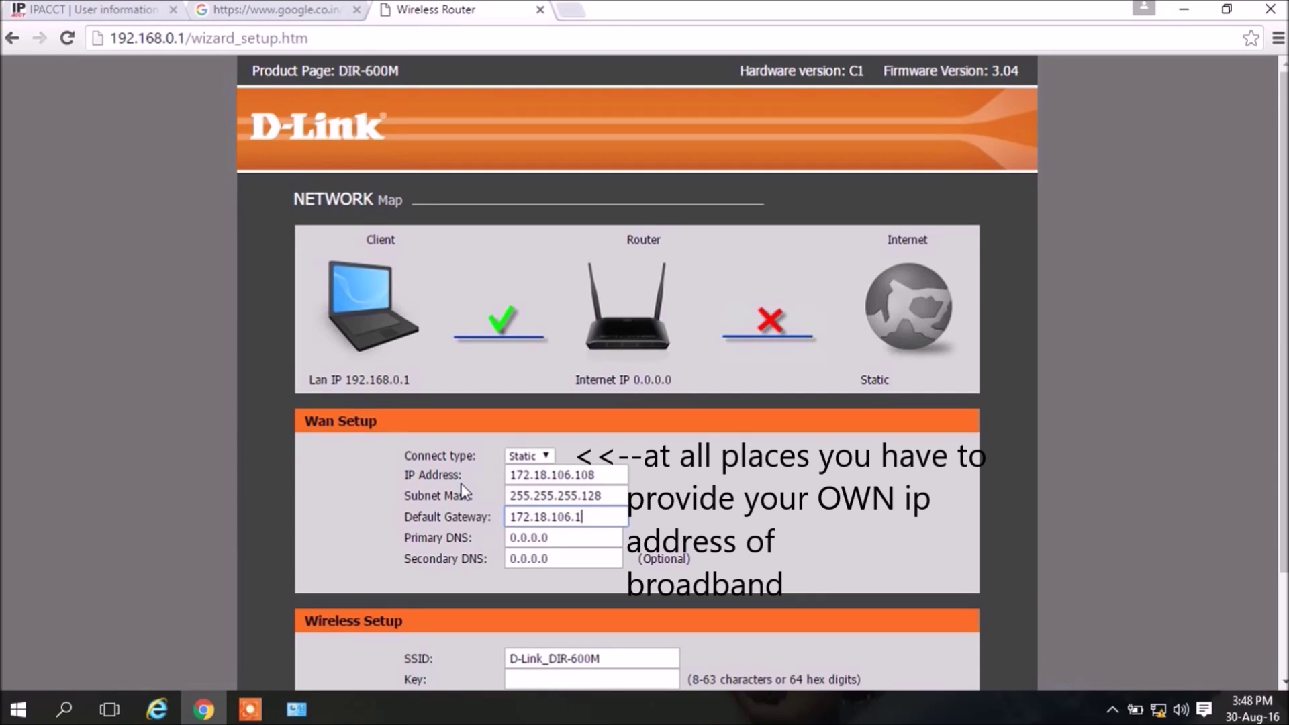
key("Tab")
type("172")
key("Tab")
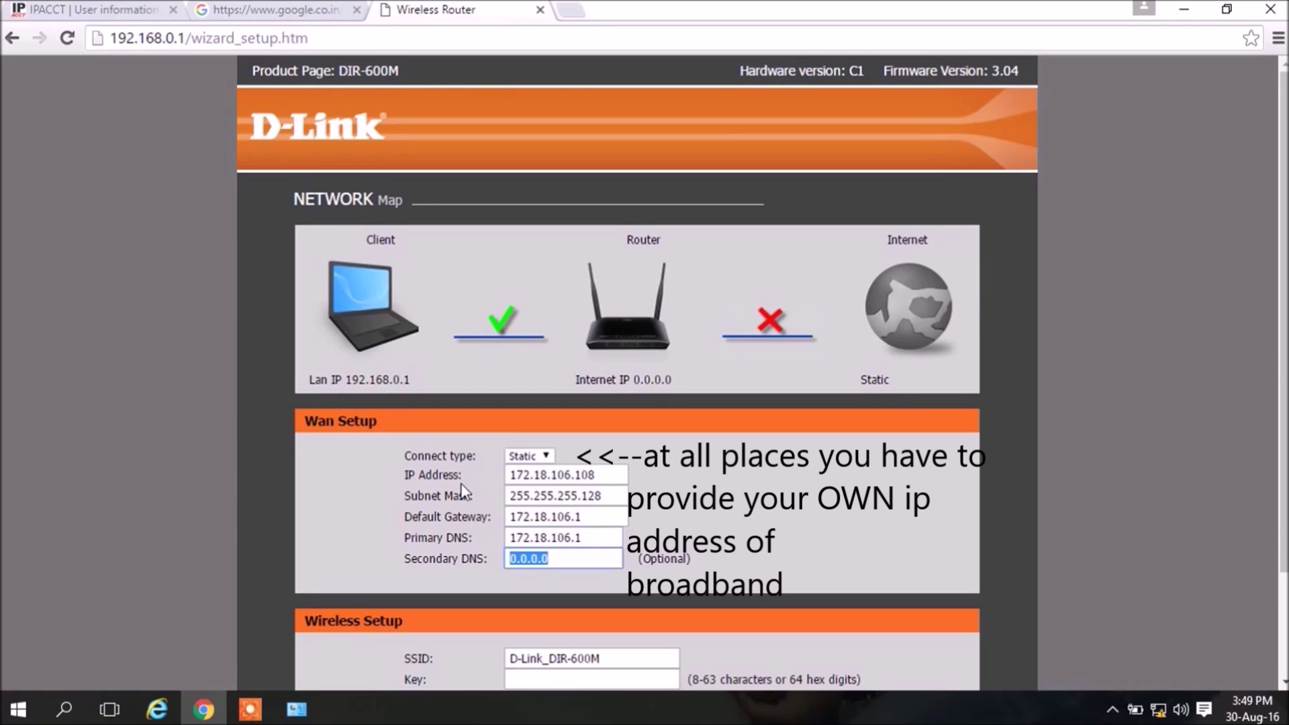
type("8.8.8")
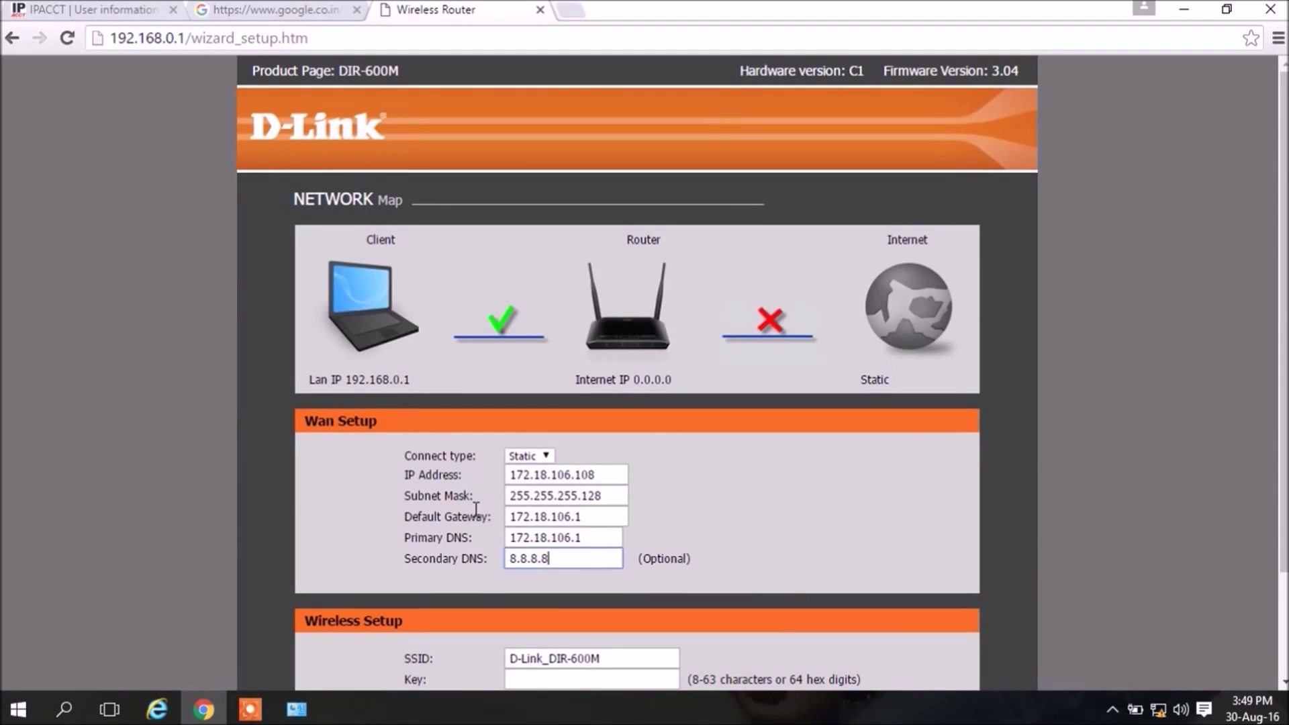
type(".8")
- Replace the default SSID with a new Wi-Fi name, enter a wireless key, then save and connect
scroll(296, 507, "down", 2)
left_click_drag(299, 498, 421, 493)
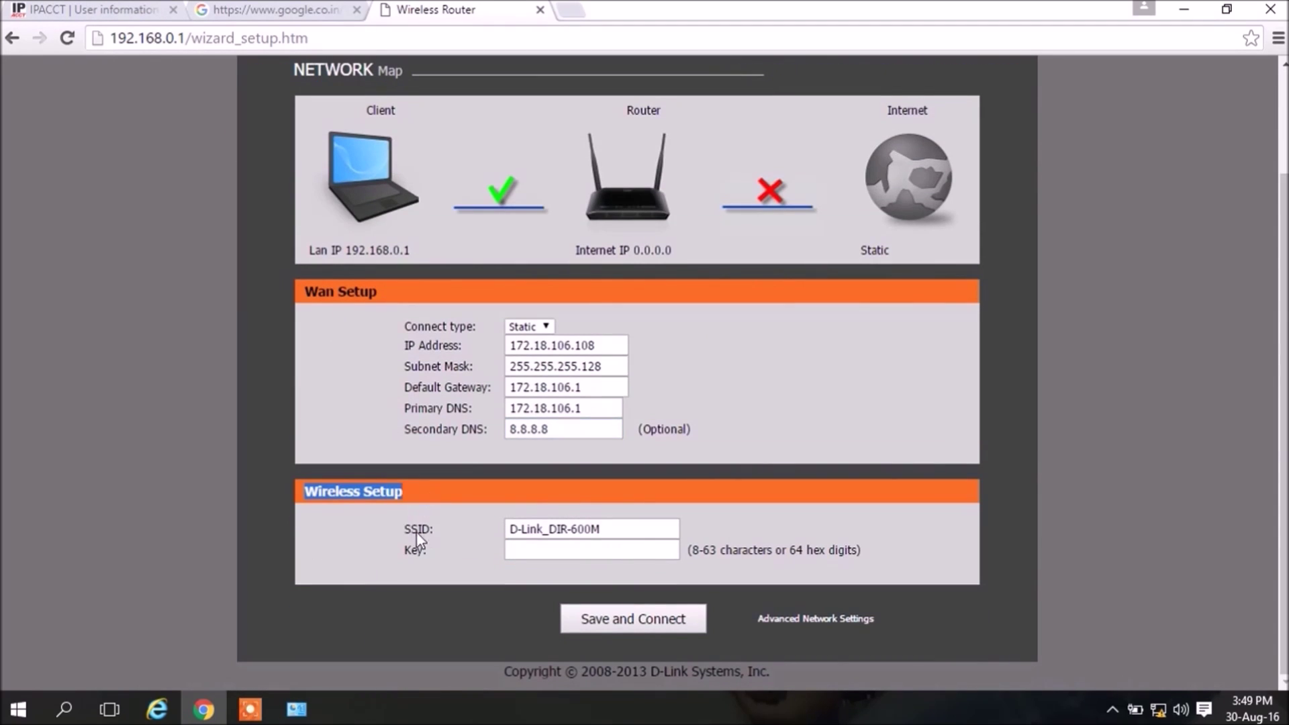
triple_click(623, 534)
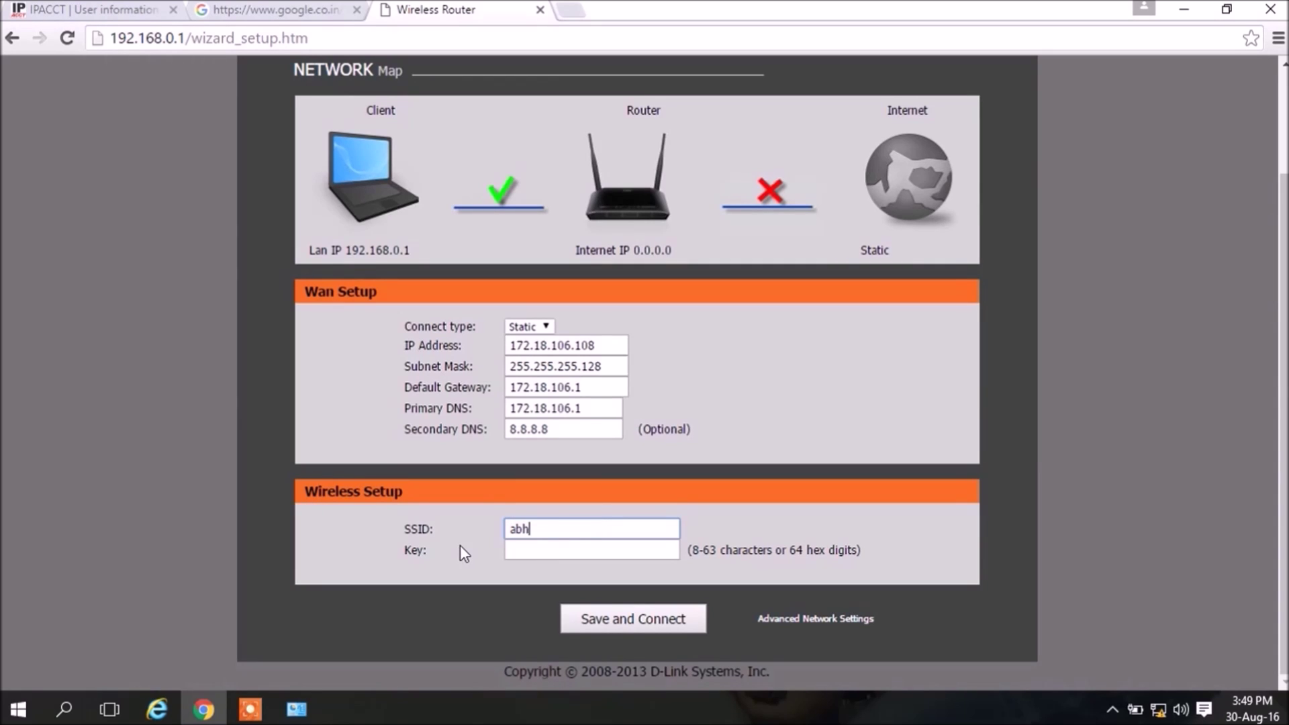
key("Tab")
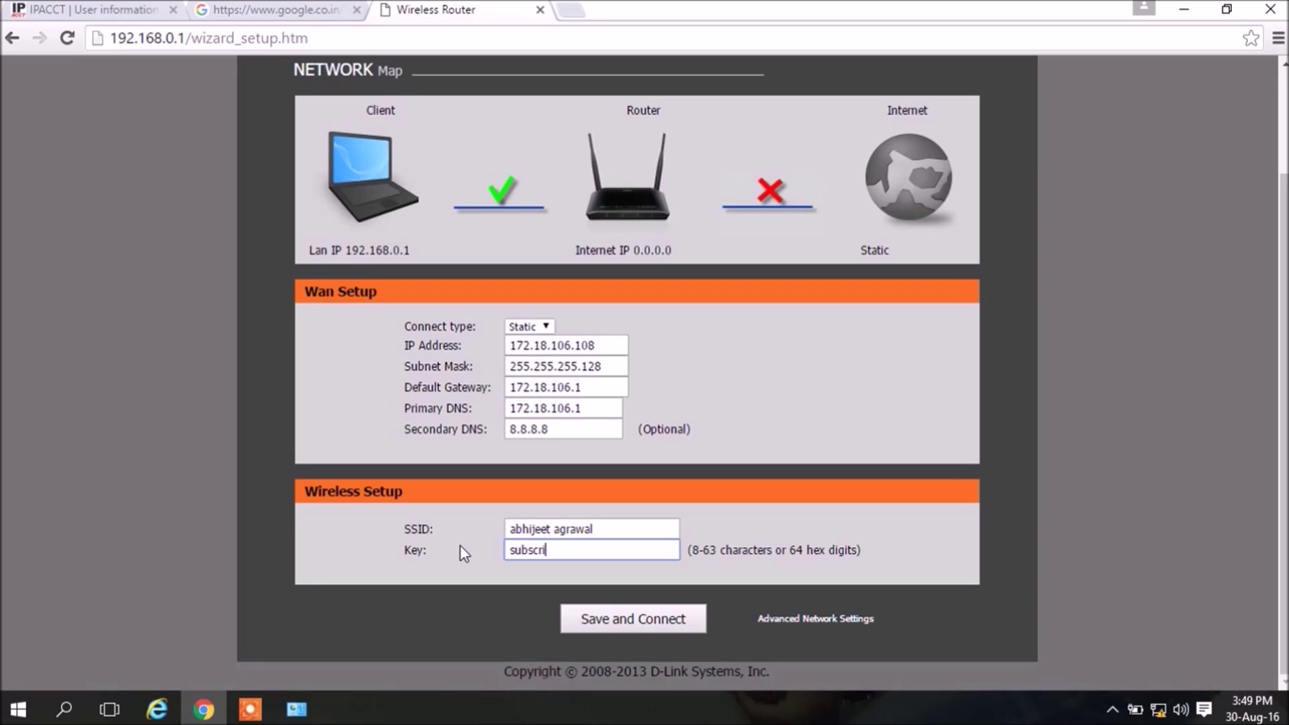
left_click(635, 624)
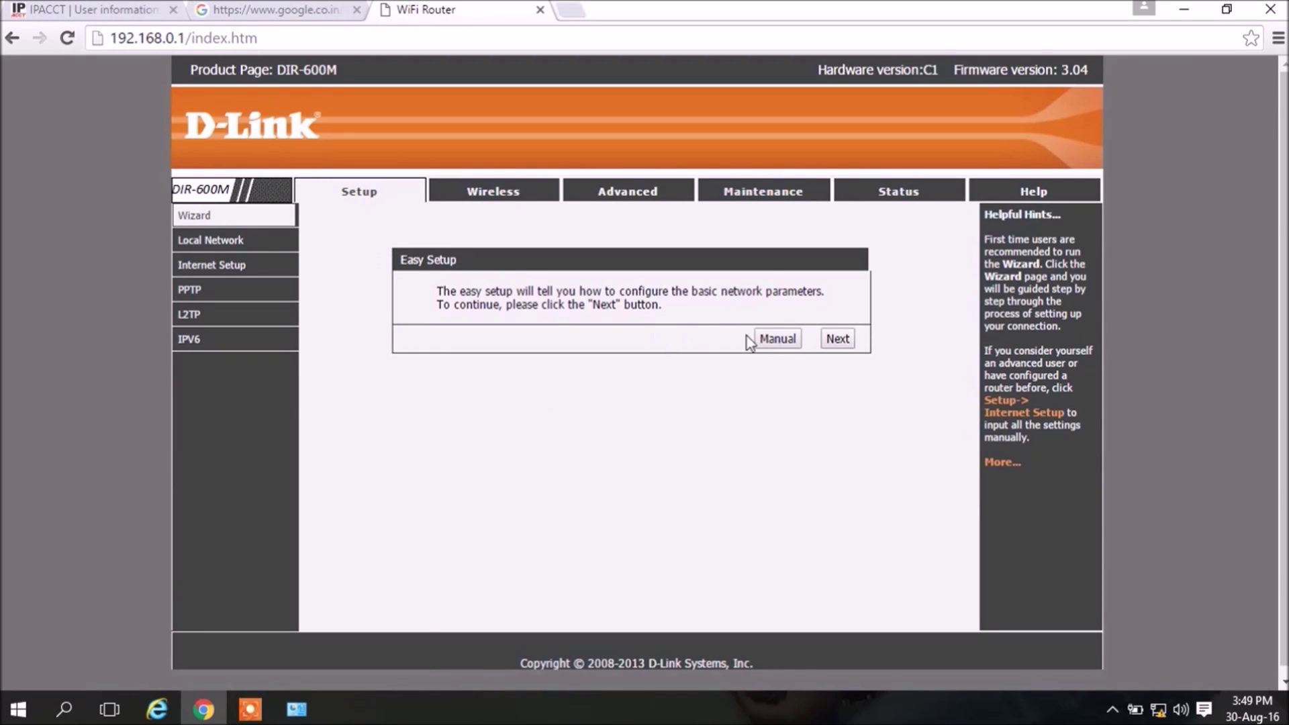
- Step through Easy Setup's WAN type, Static IP and Wireless pages, then finish to save
left_click(838, 339)
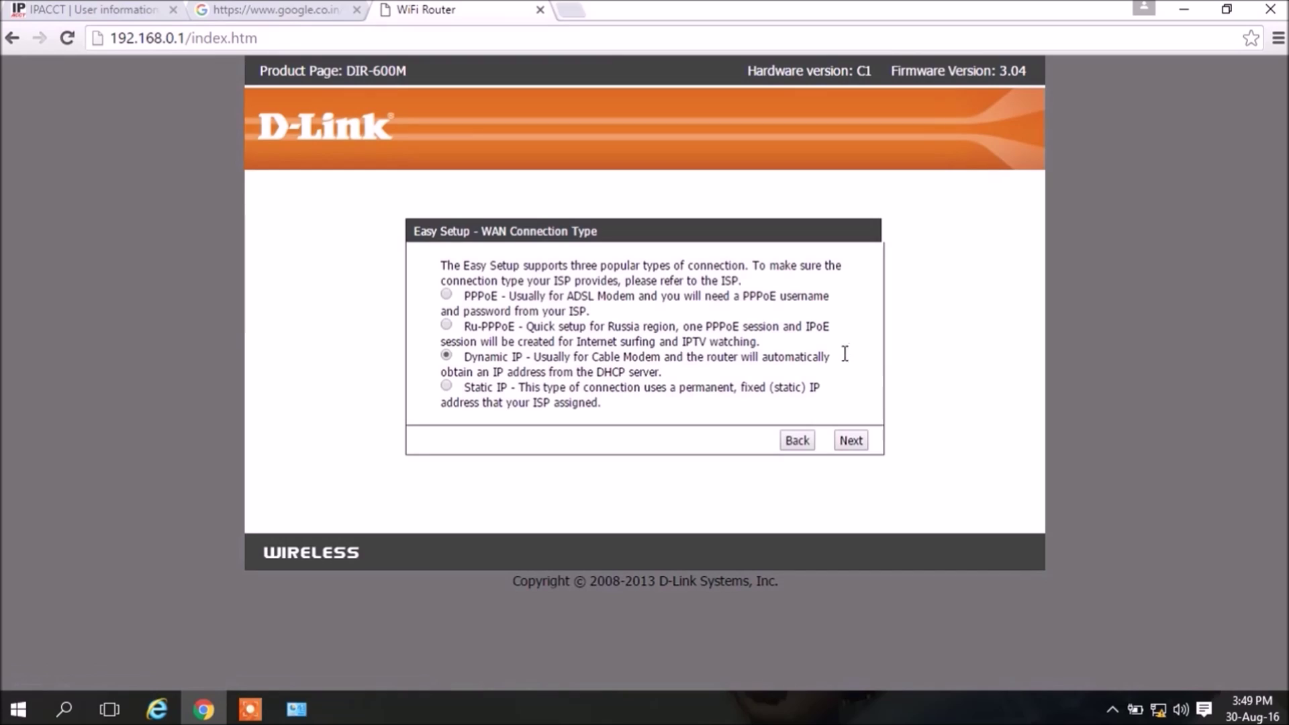
left_click(850, 441)
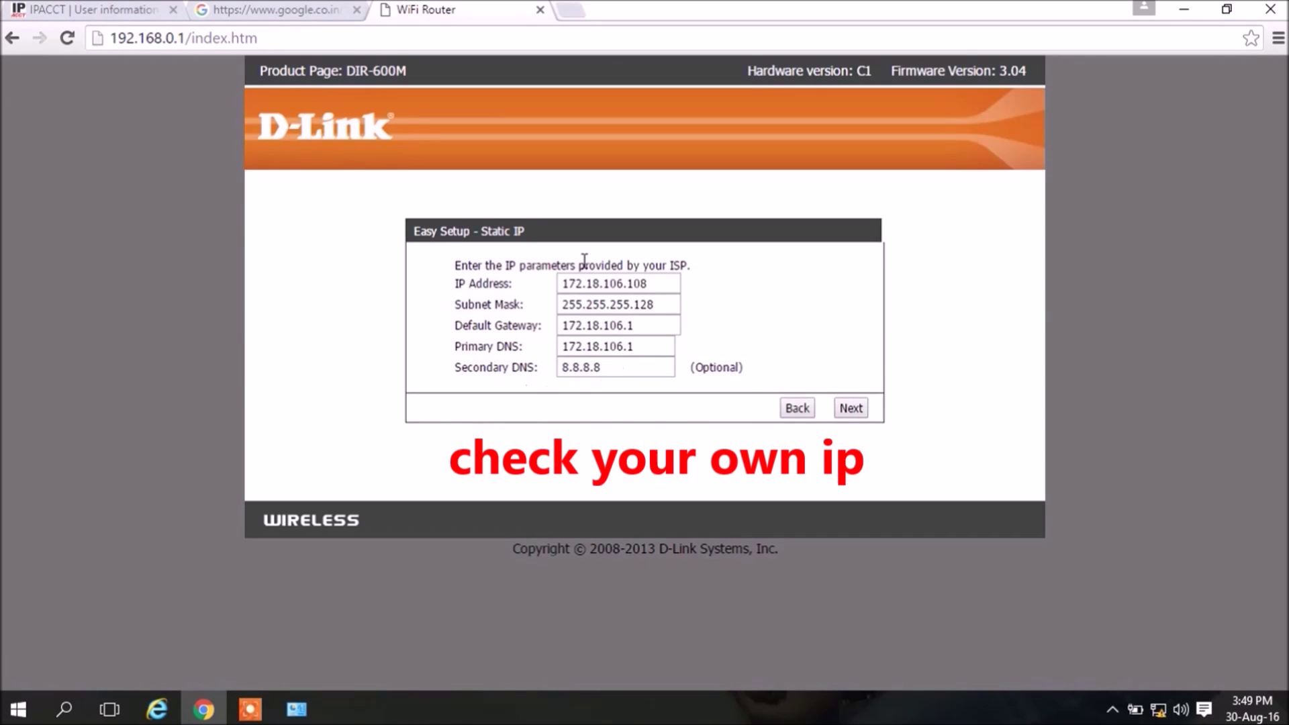
left_click(851, 407)
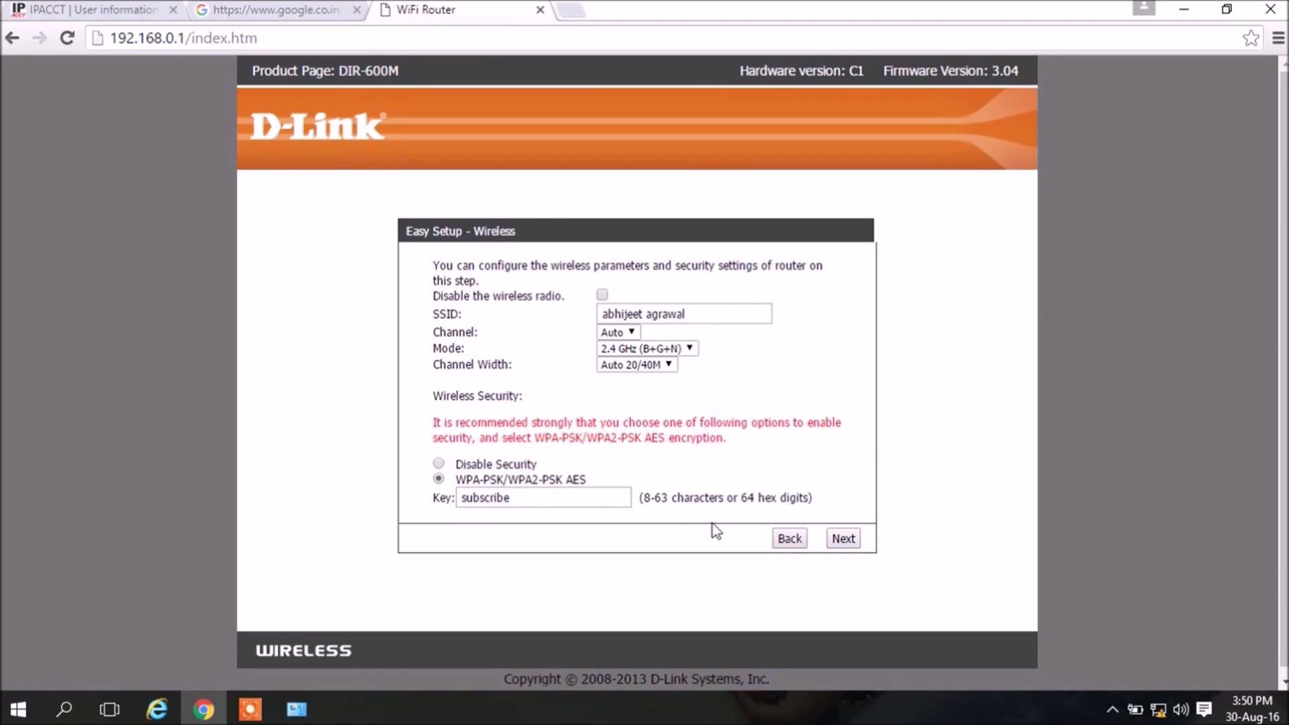
left_click(838, 540)
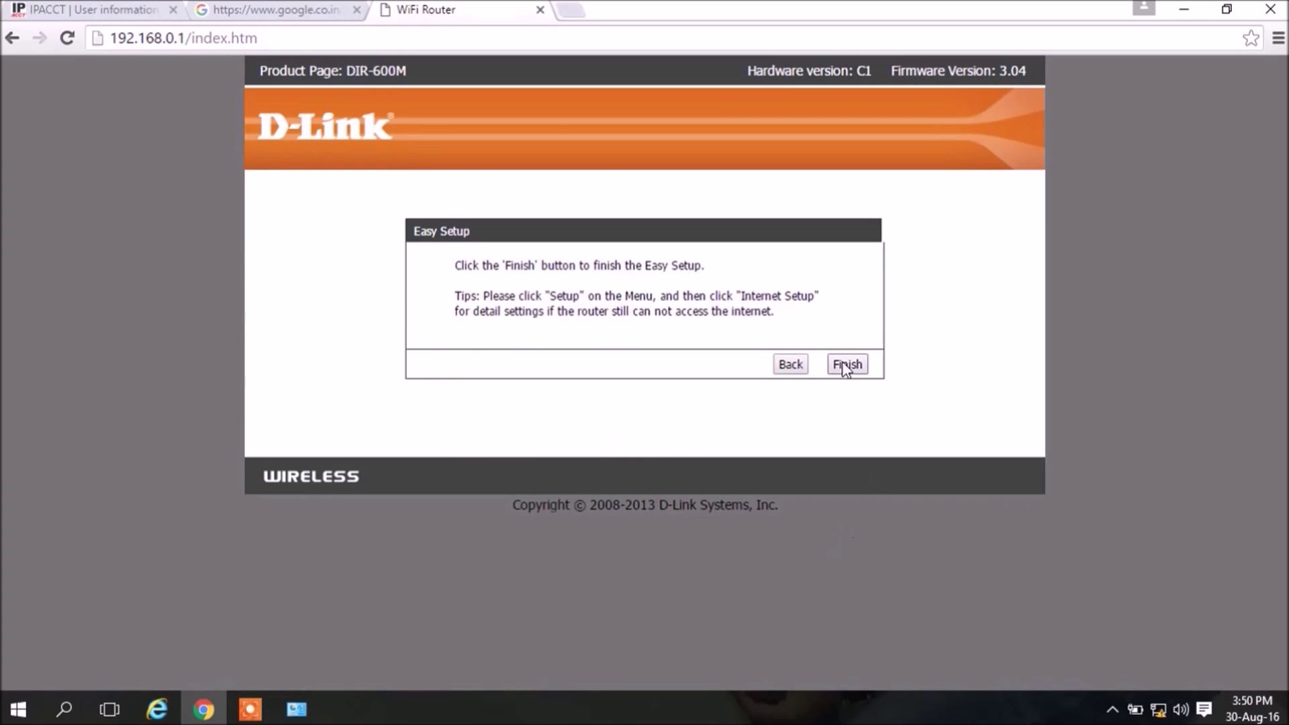
left_click(844, 366)
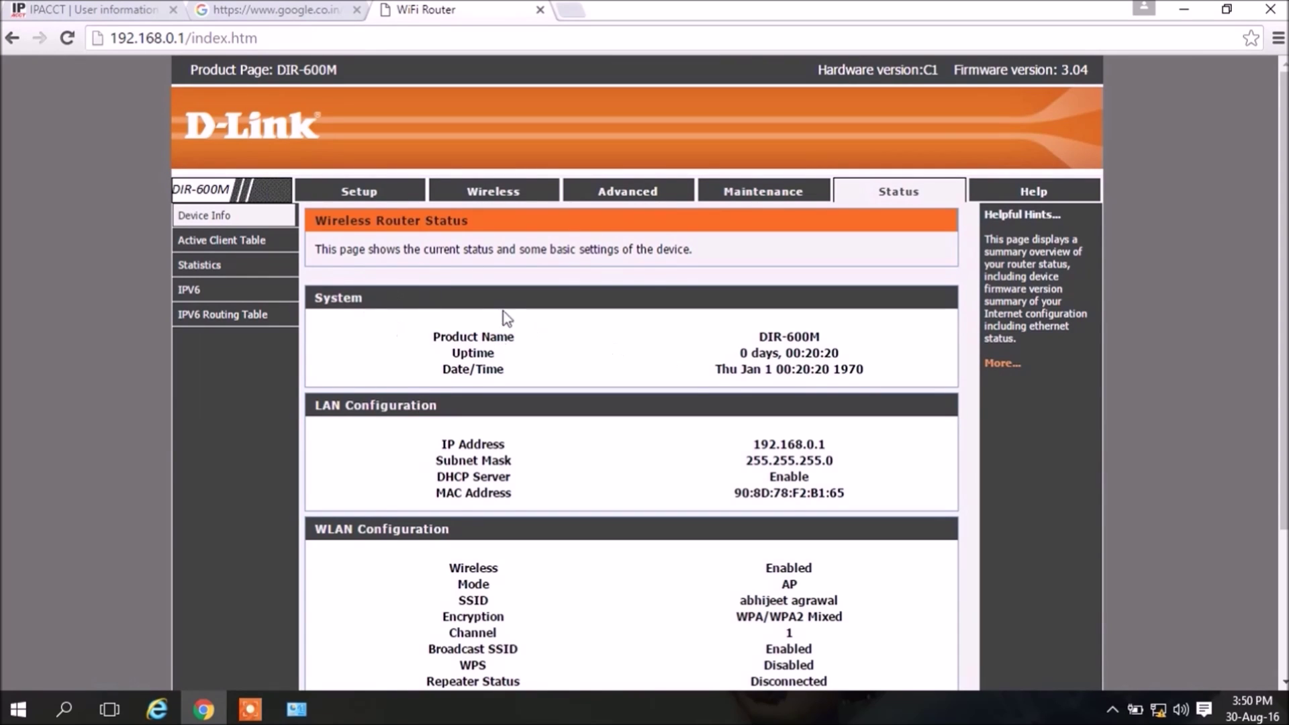
- Set Internet Setup's MAC Clone to MAC from PC and apply, rebooting the router
left_click(370, 196)
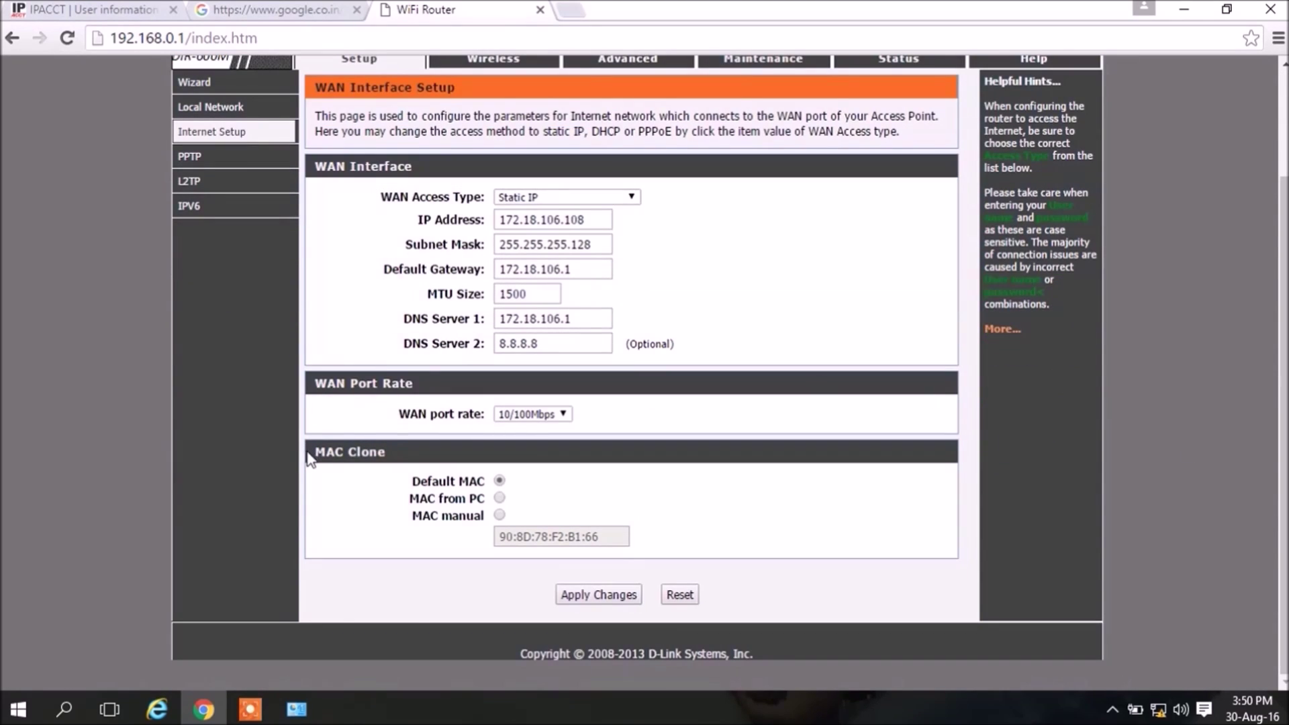
left_click_drag(309, 459, 413, 465)
left_click_drag(405, 499, 506, 500)
left_click(501, 496)
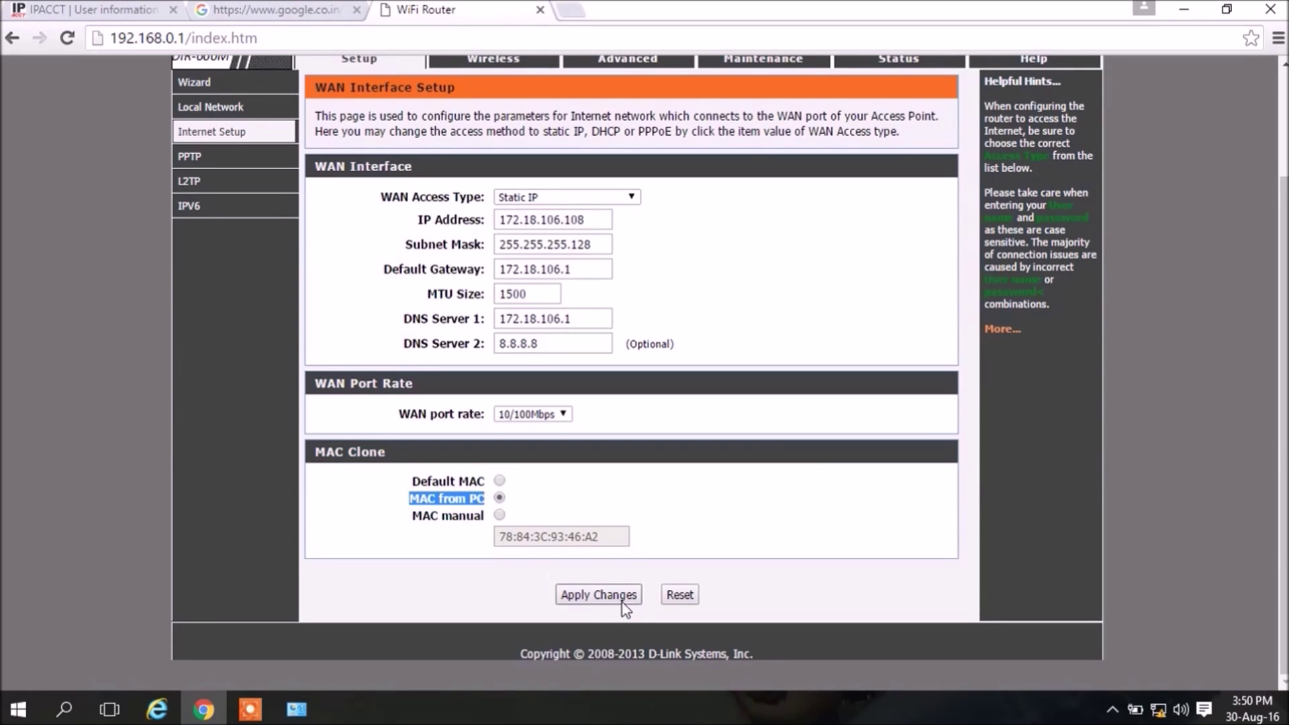
left_click(590, 596)
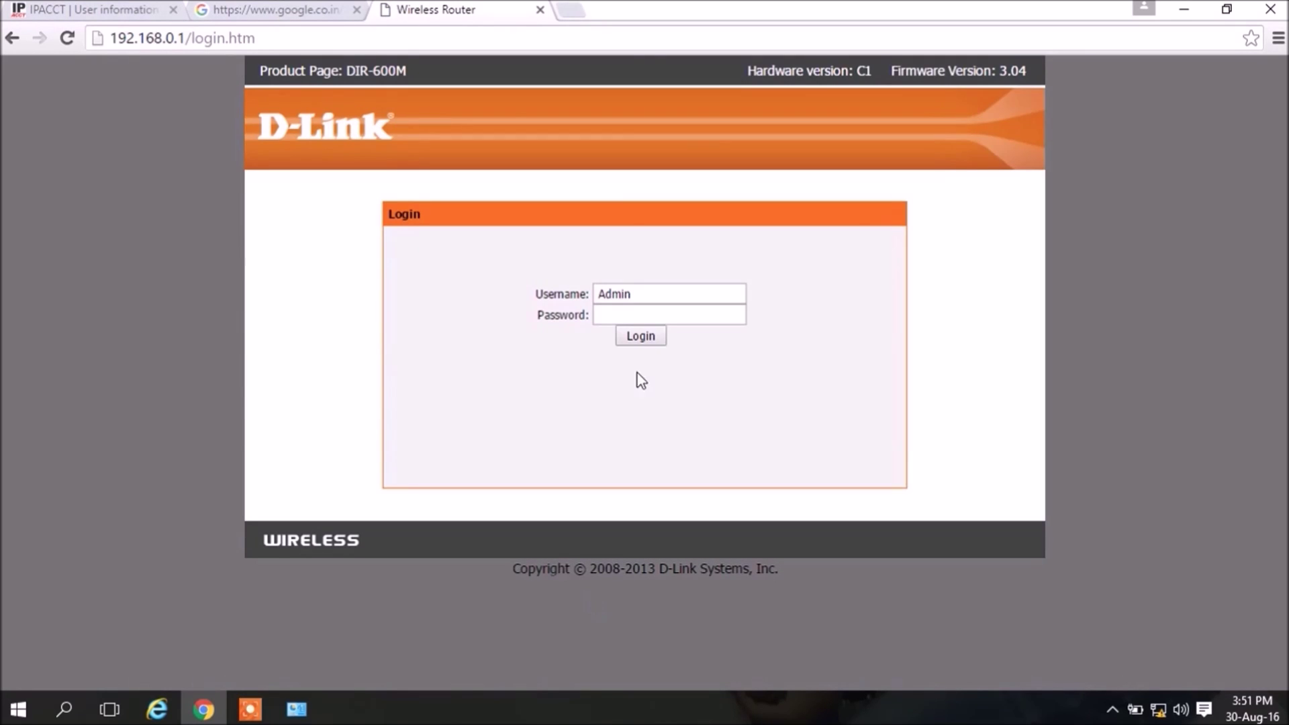
- Reload the Alliance Broadband portal, log in for internet access, and return to the Google tab
left_click(99, 12)
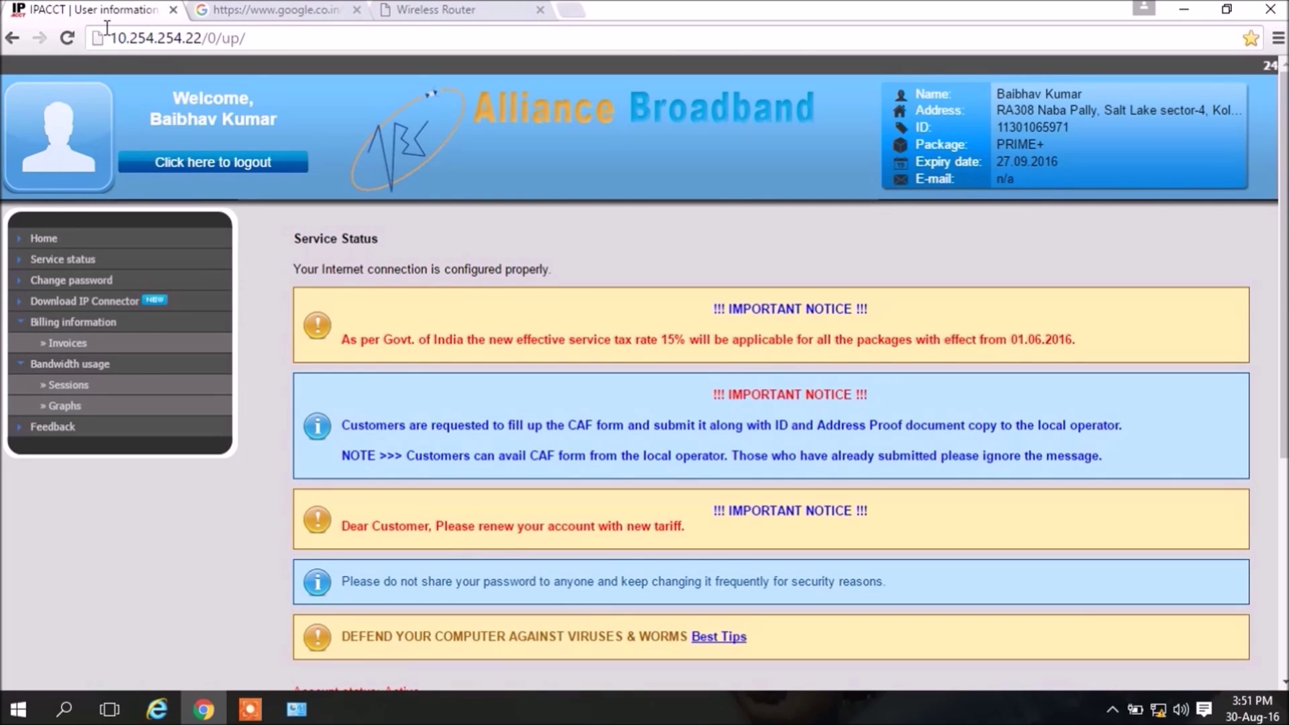
left_click(67, 39)
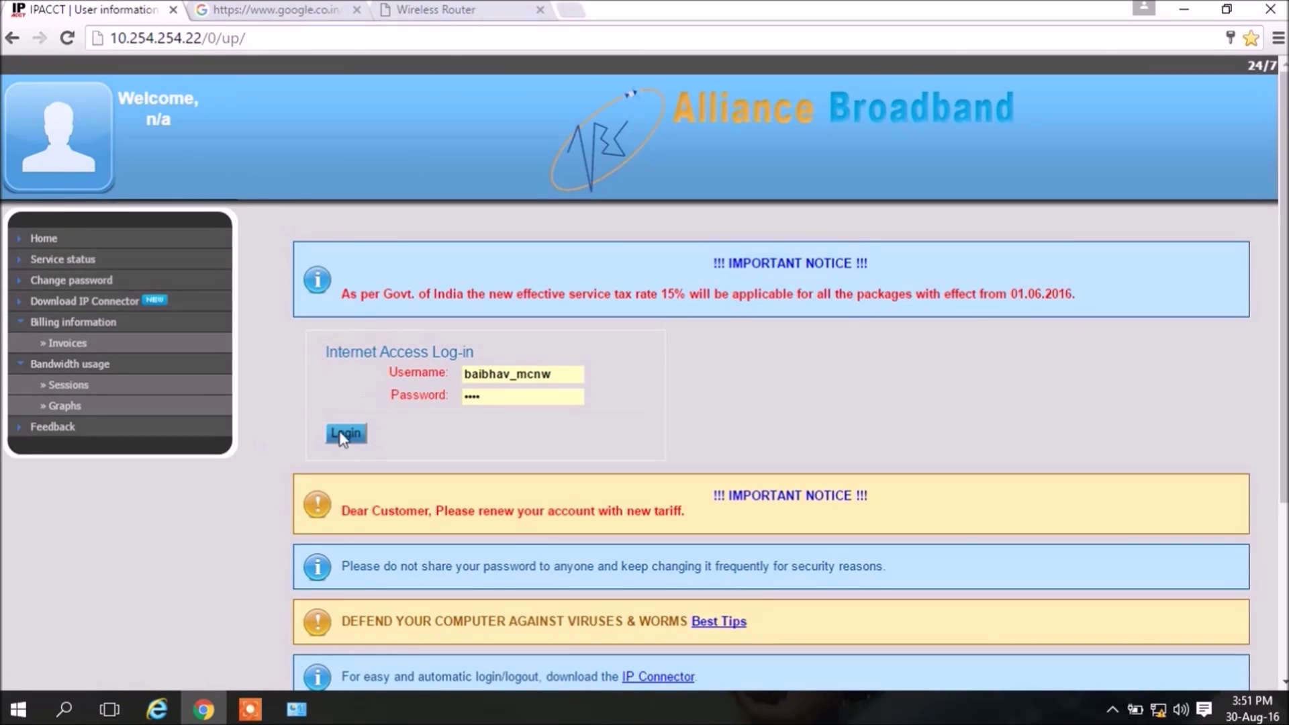
left_click(341, 433)
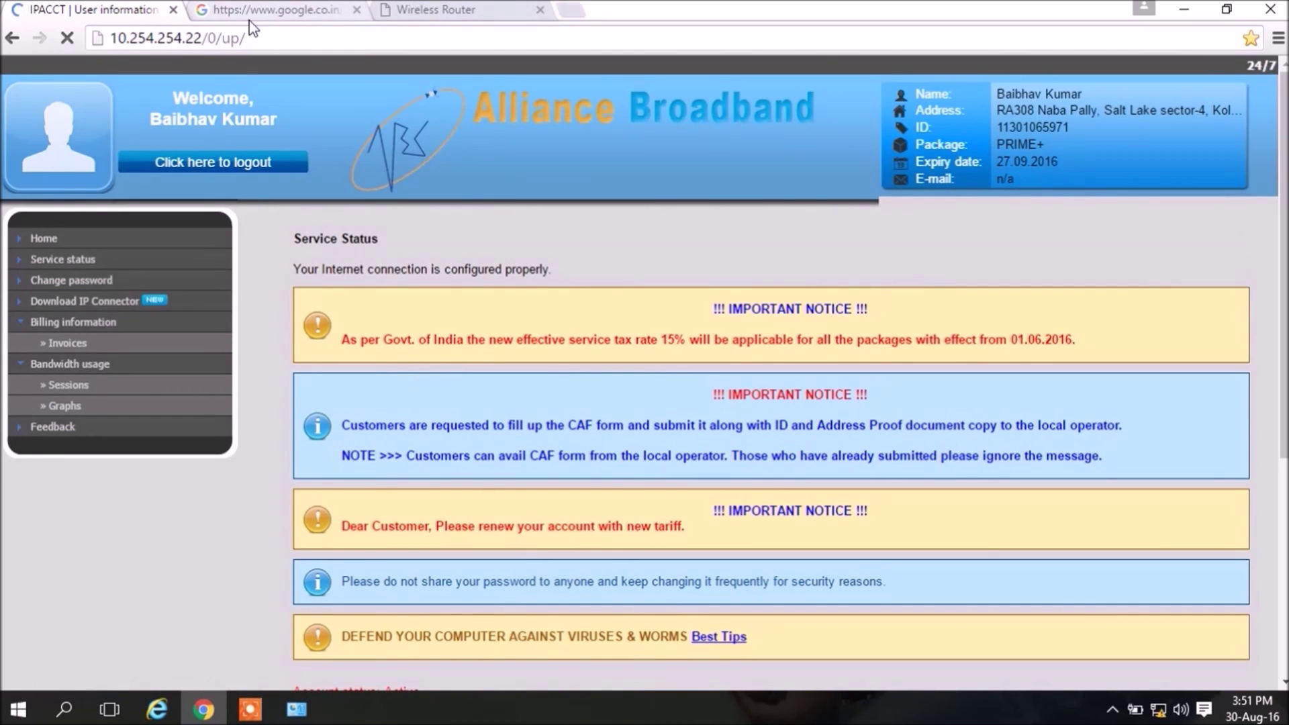
left_click(258, 12)
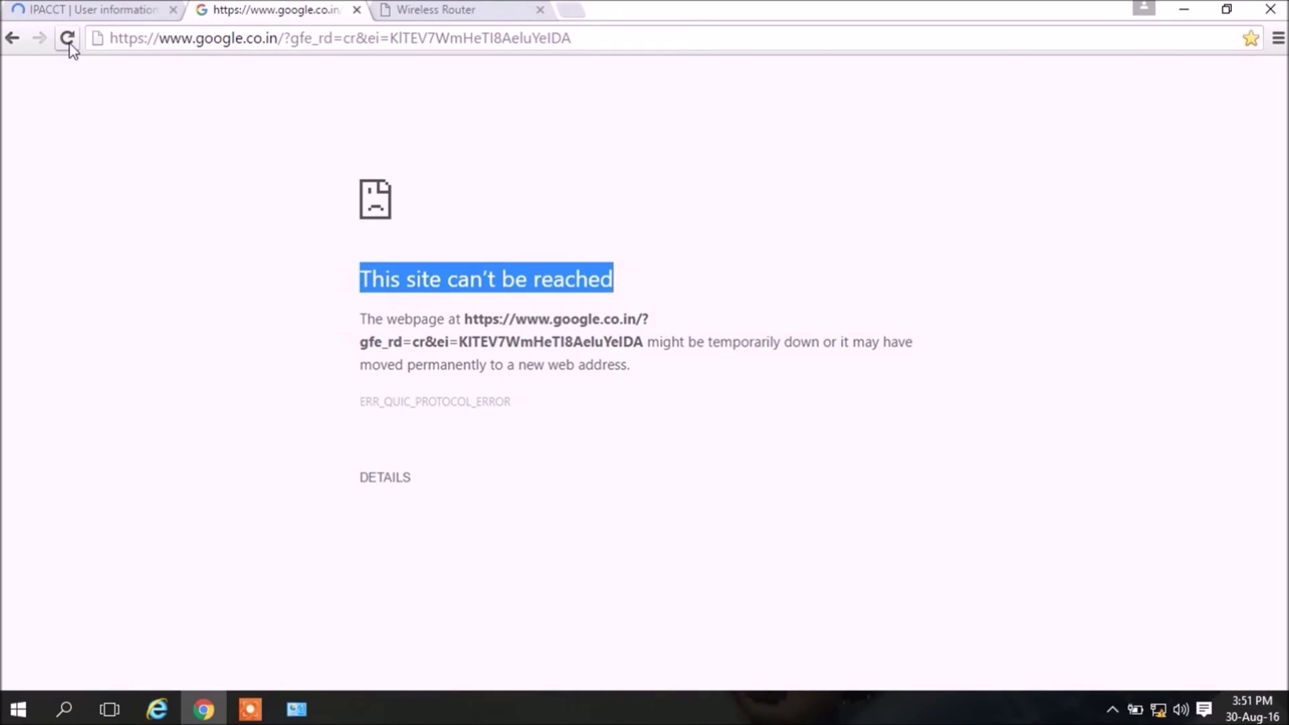
left_click(66, 38)
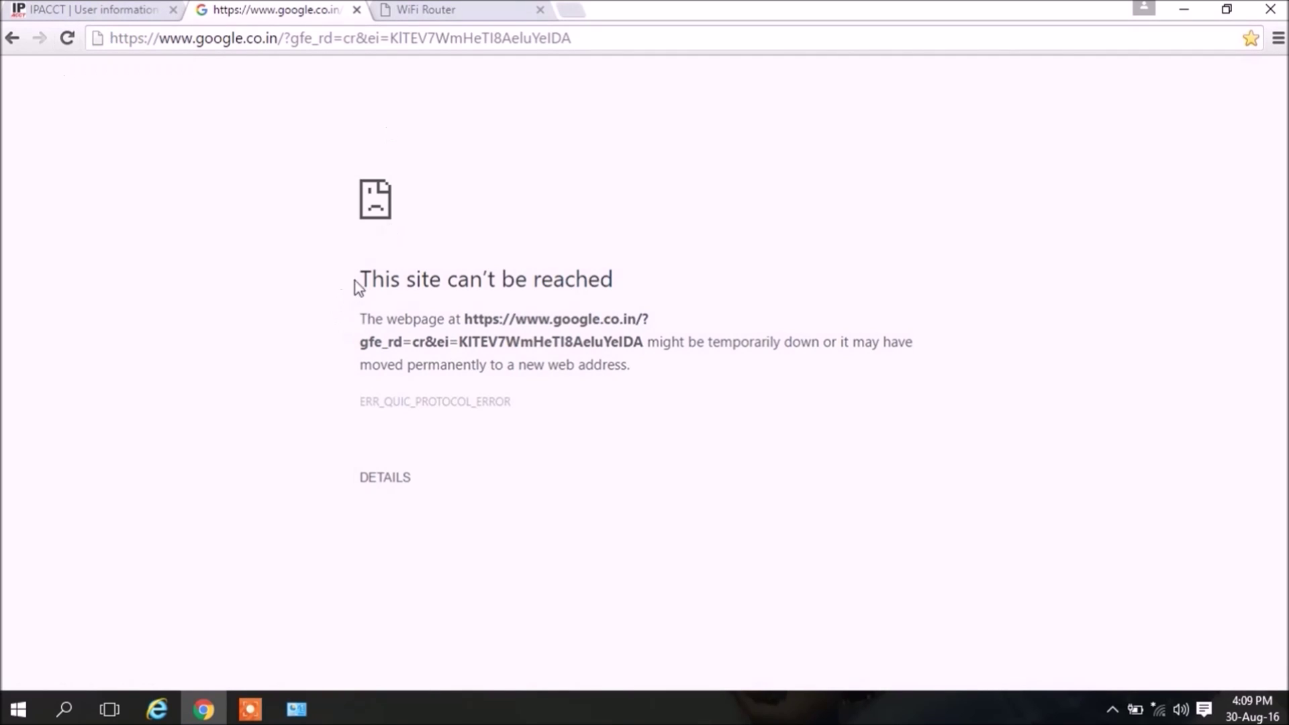
left_click_drag(355, 278, 627, 272)
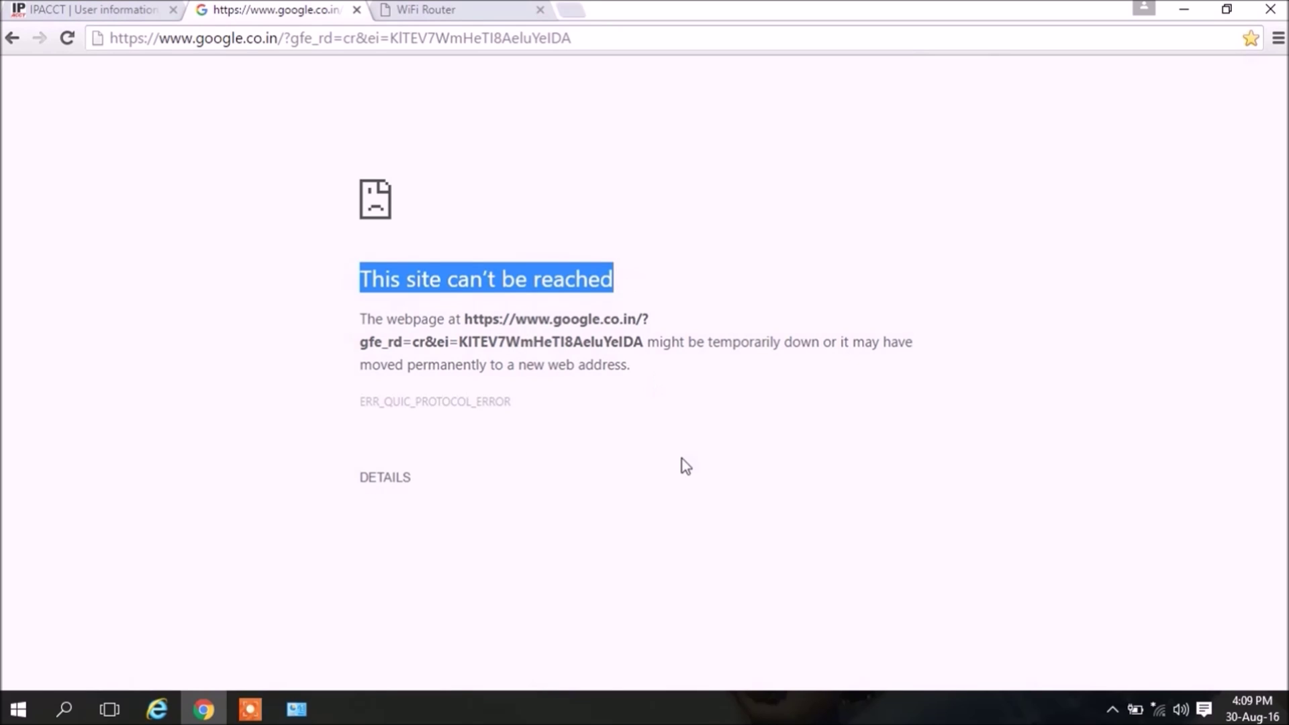
- Join the router's Wi-Fi network from the tray flyout by entering its security key
left_click(1159, 709)
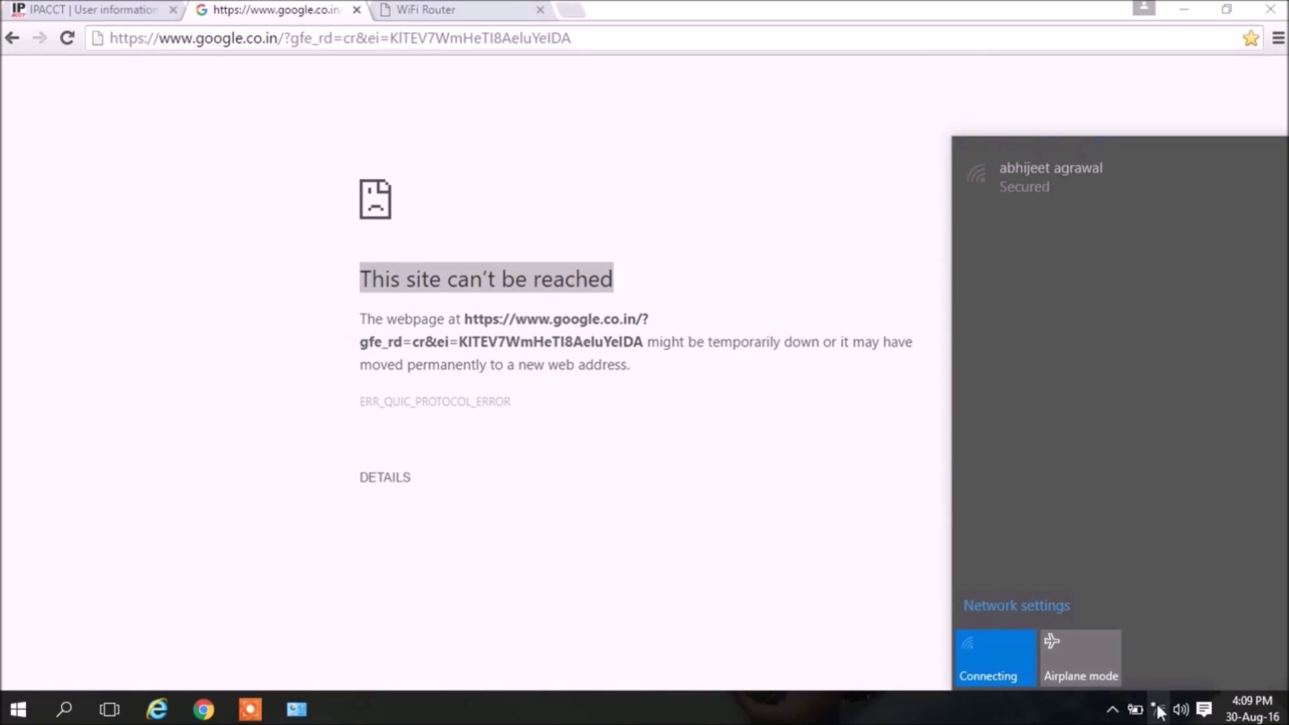
left_click(1052, 169)
left_click(1200, 236)
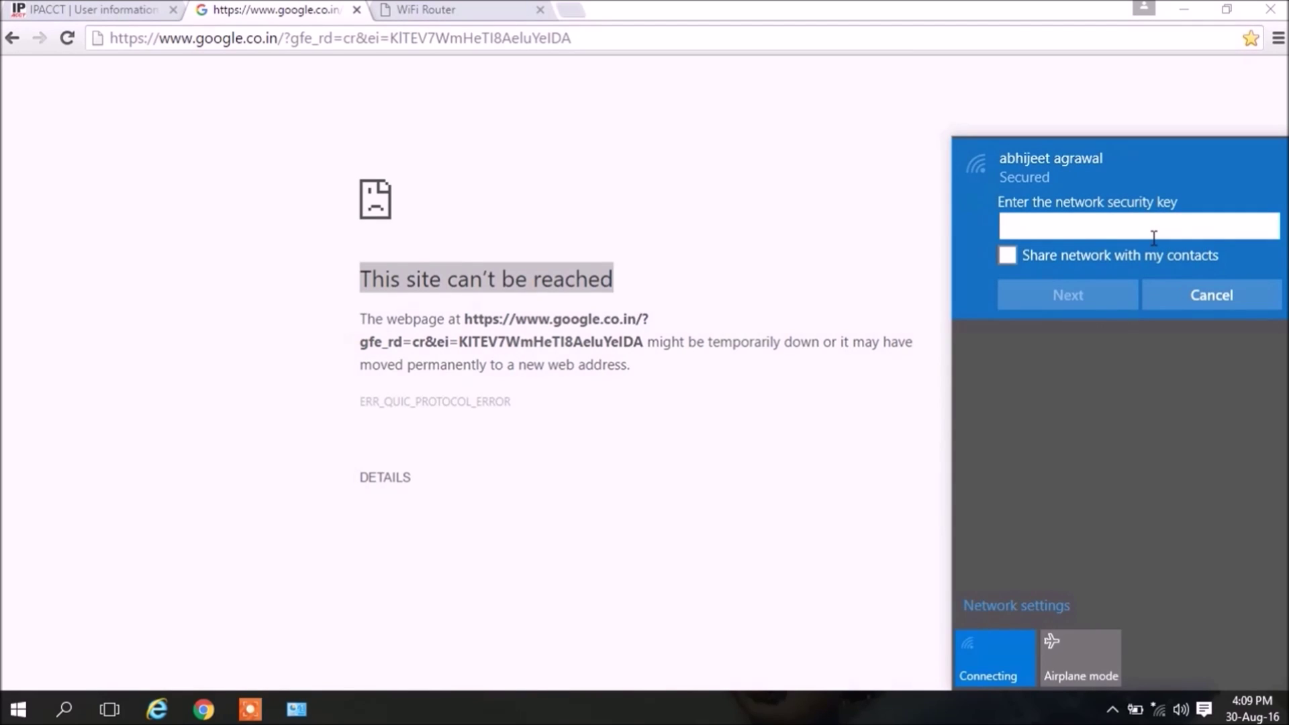
type("•••••••••")
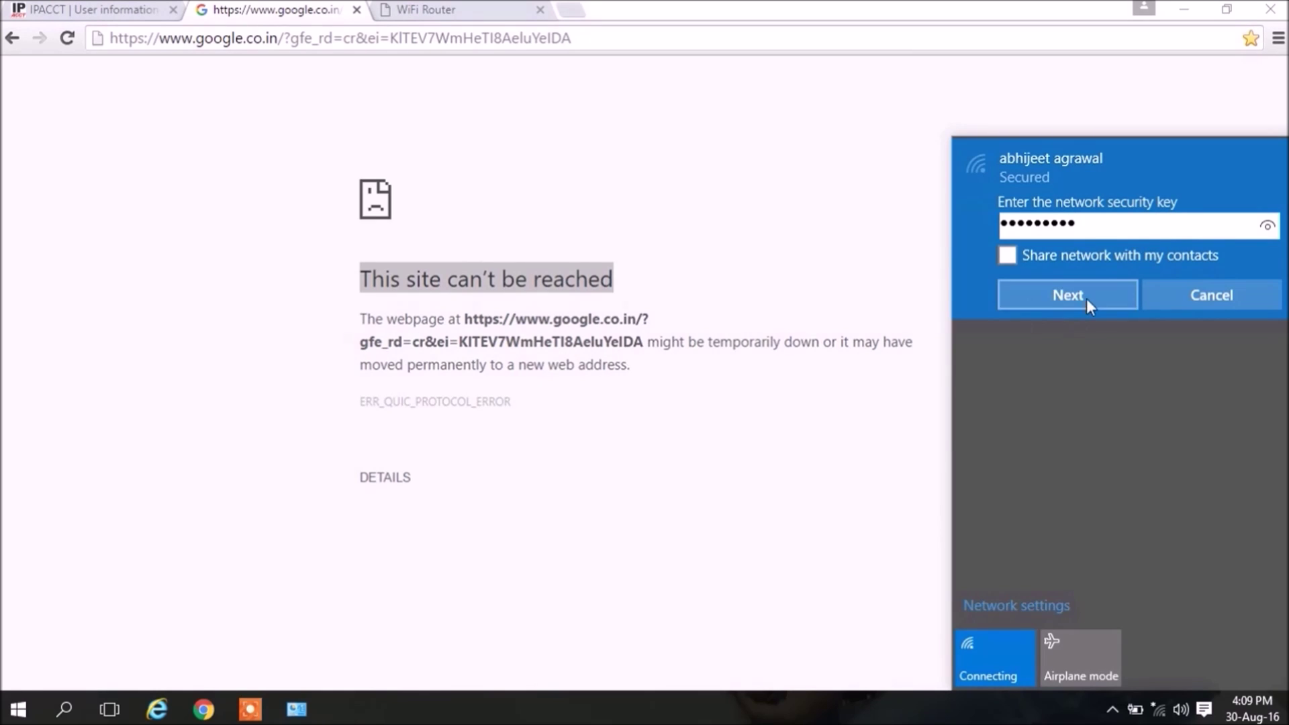
left_click(1083, 296)
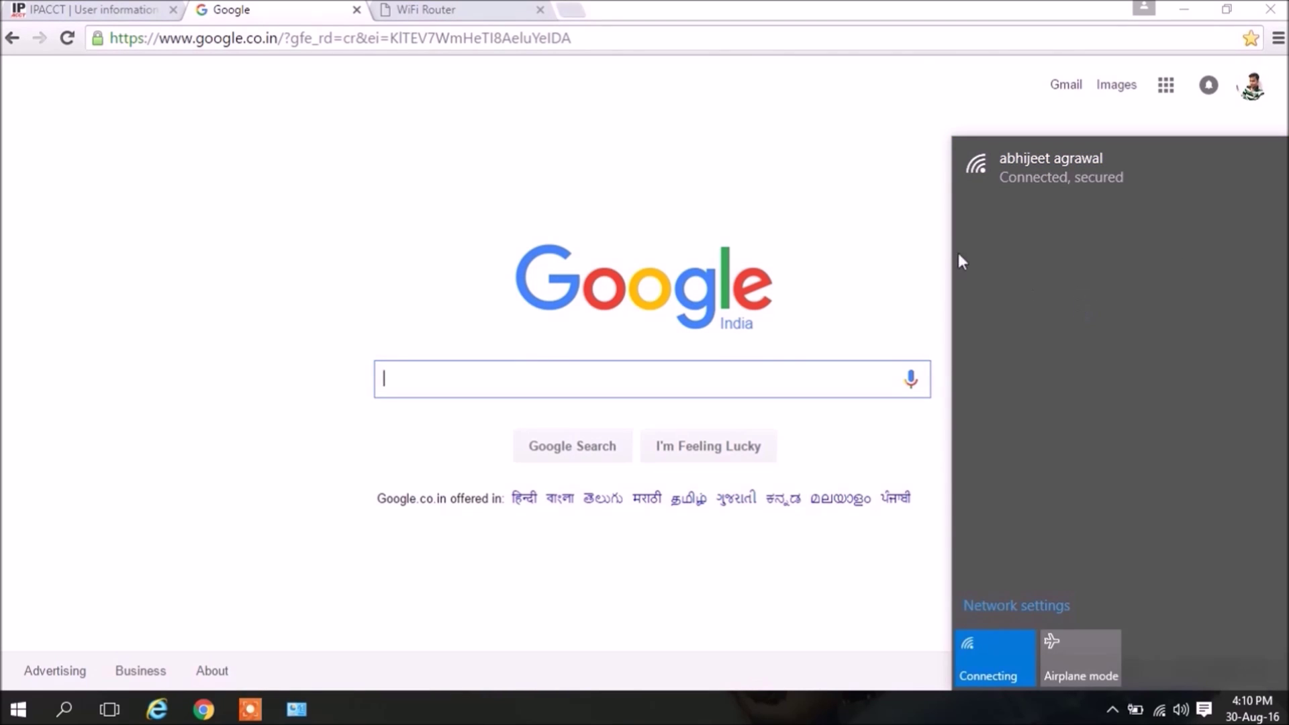
- Dismiss the network flyout and select Chrome's current web address for replacement
left_click(680, 185)
left_click(613, 49)
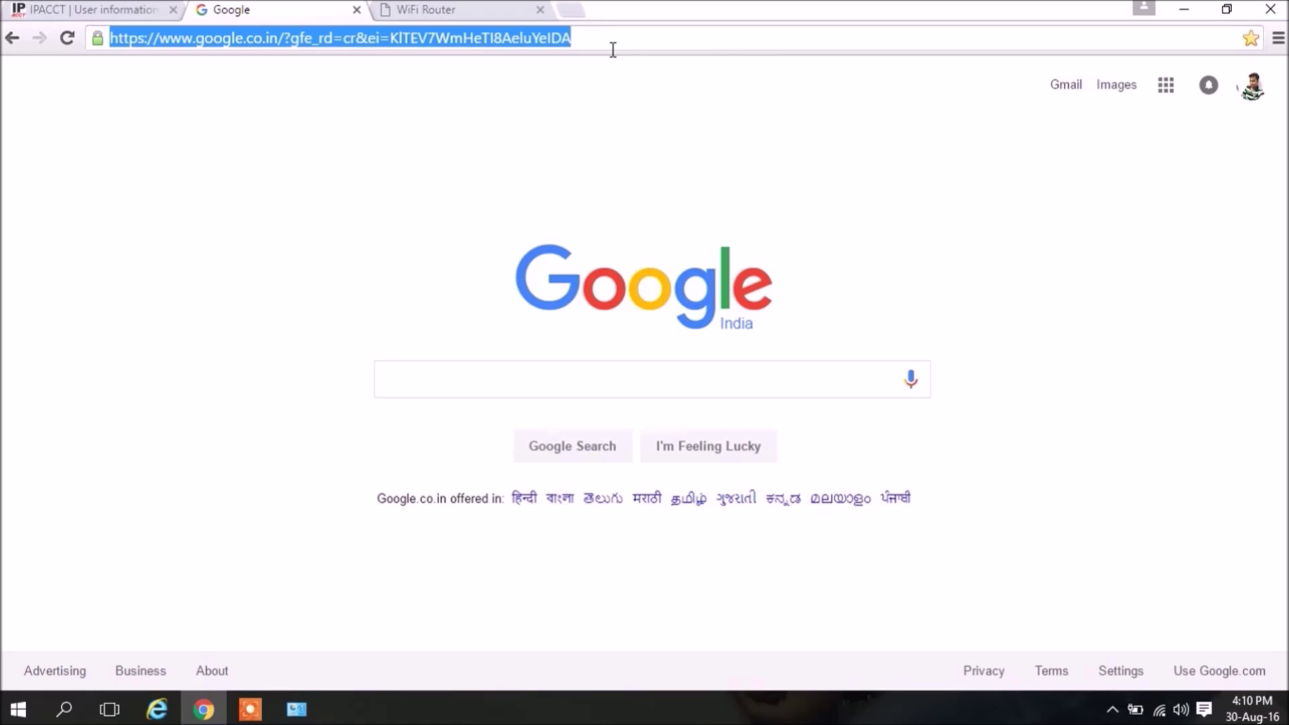